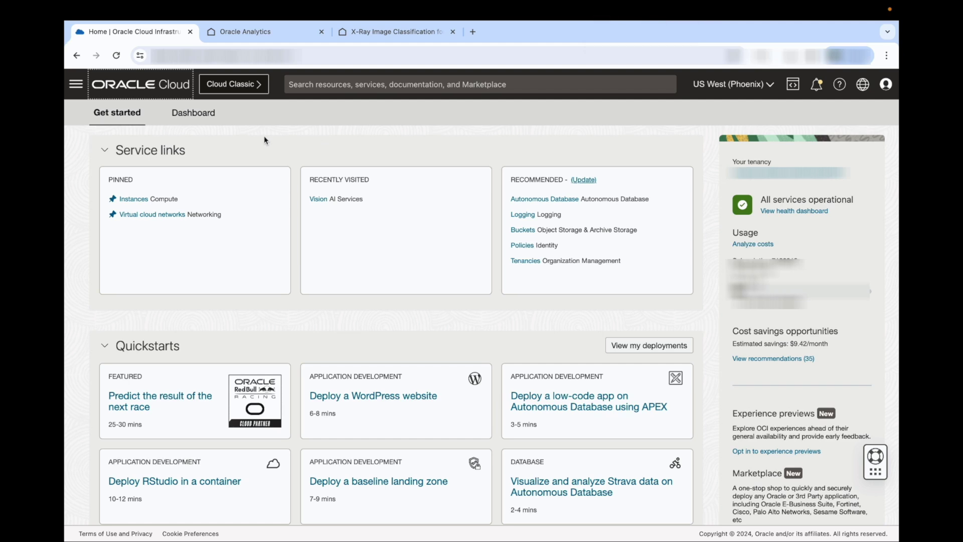
Step: Open the Pneumonia X-Ray Image Classification model within the Vision service's X-Rays Image Classification project
click(77, 86)
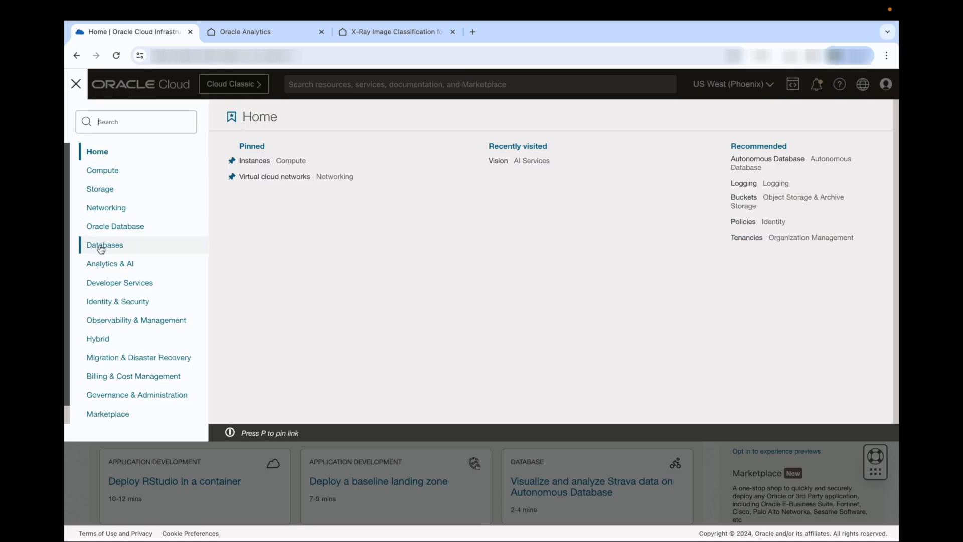
click(104, 266)
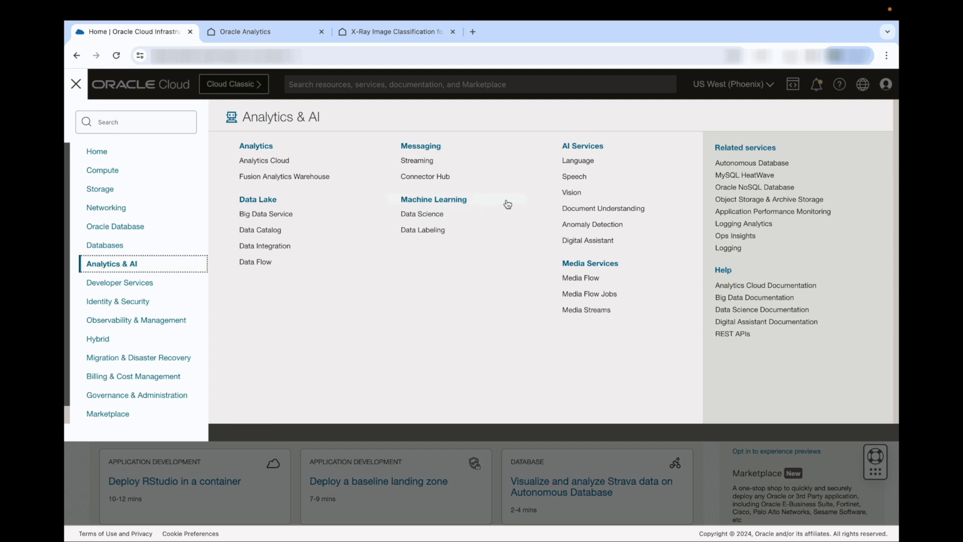
click(572, 192)
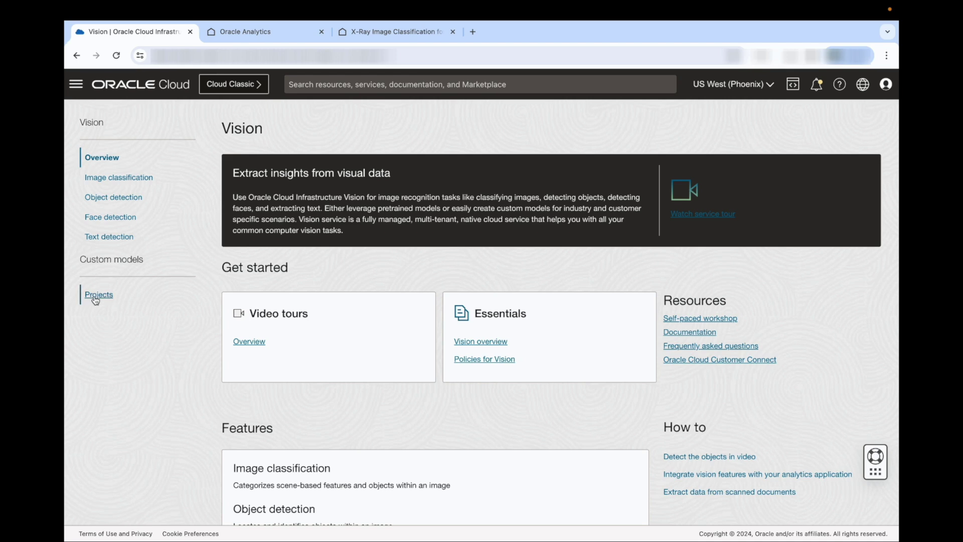
click(95, 296)
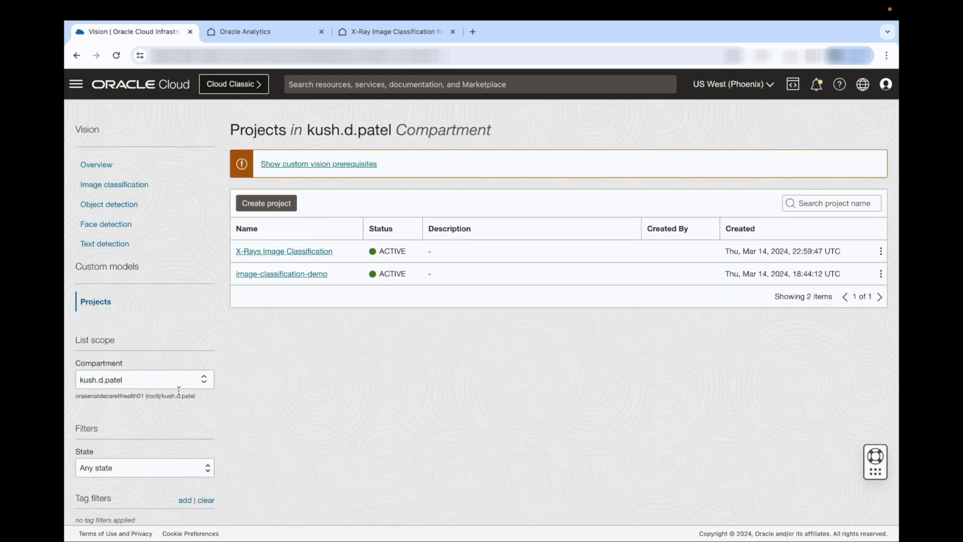
click(282, 253)
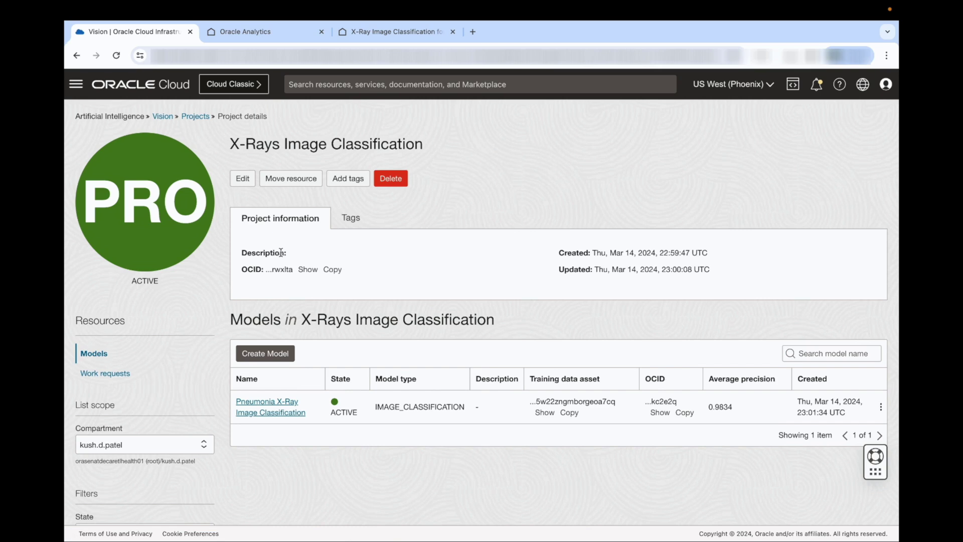
click(259, 409)
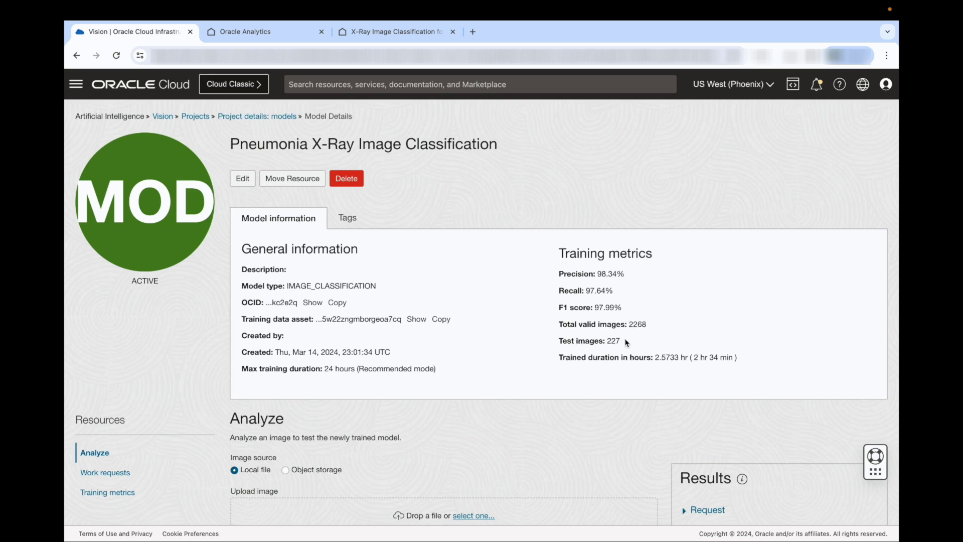
Step: Upload the local file IM-0115-0001.jpeg from the train set's NORMAL folder to analyze it with the trained model
scroll(621, 338, down, 3)
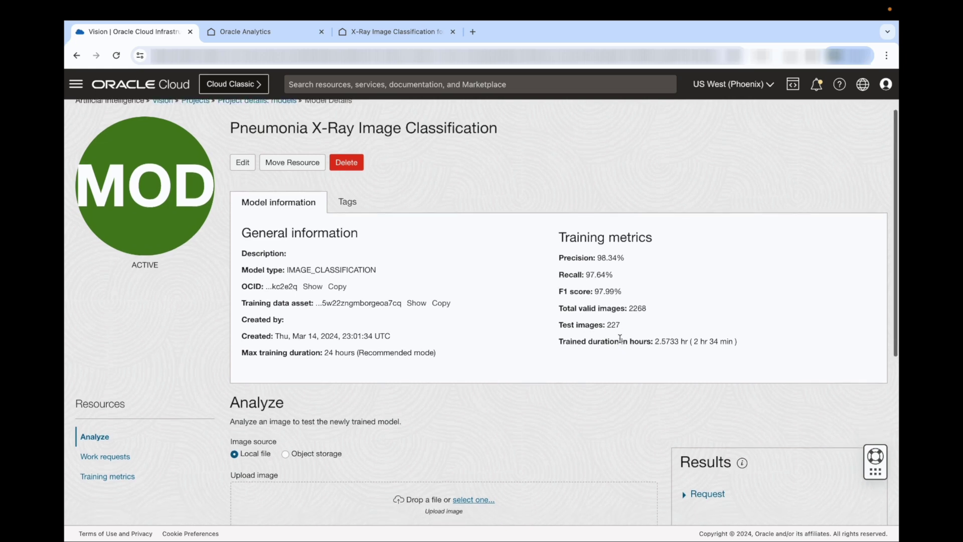
scroll(620, 339, down, 3)
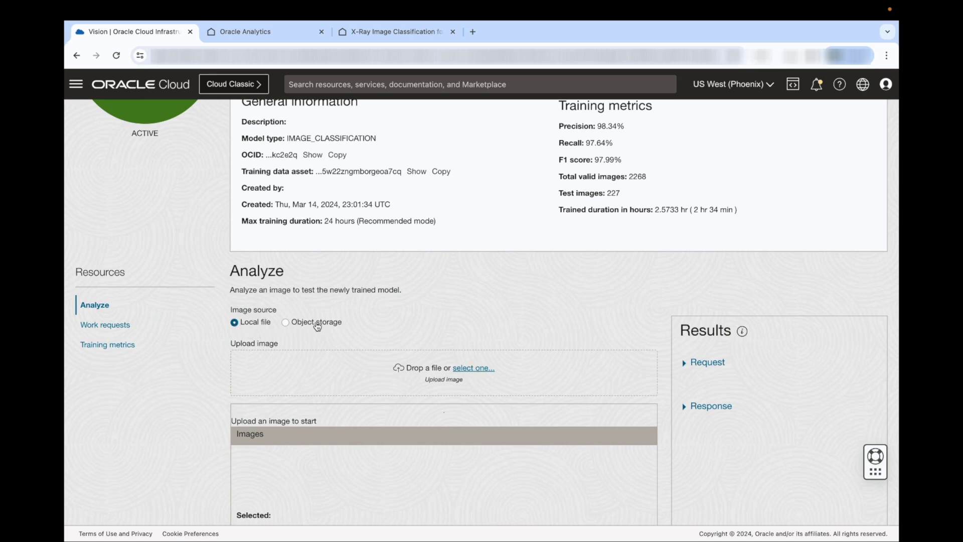
click(471, 369)
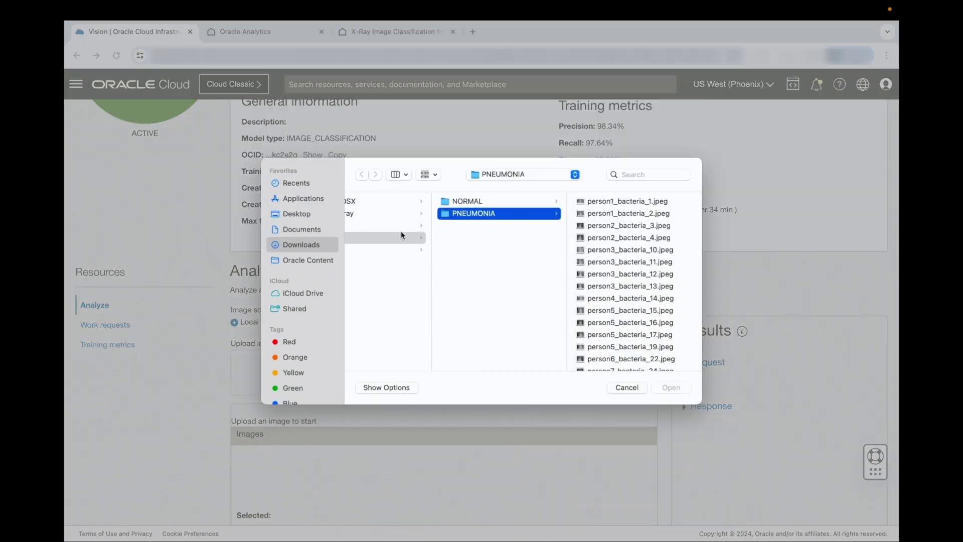
scroll(401, 235, left, 5)
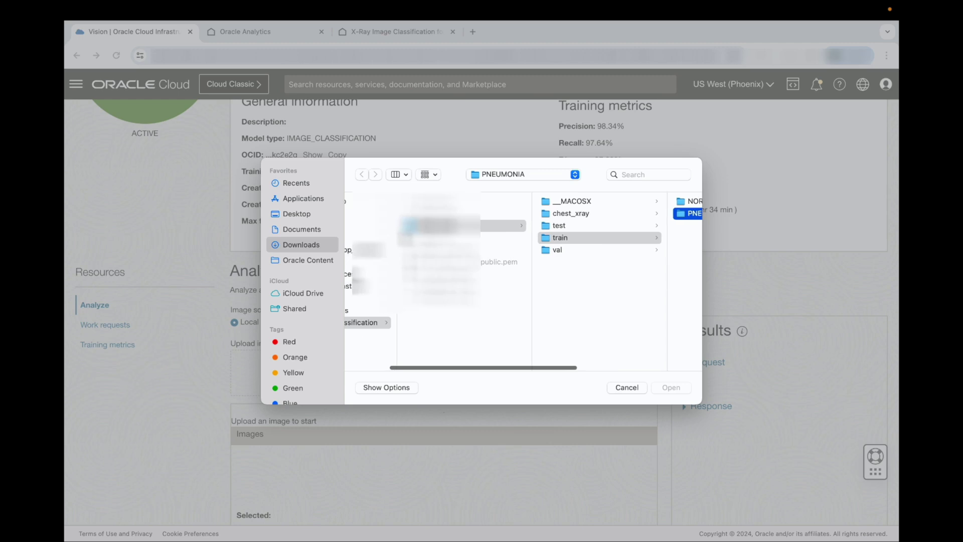
scroll(426, 301, left, 4)
scroll(520, 300, right, 2)
scroll(520, 294, right, 6)
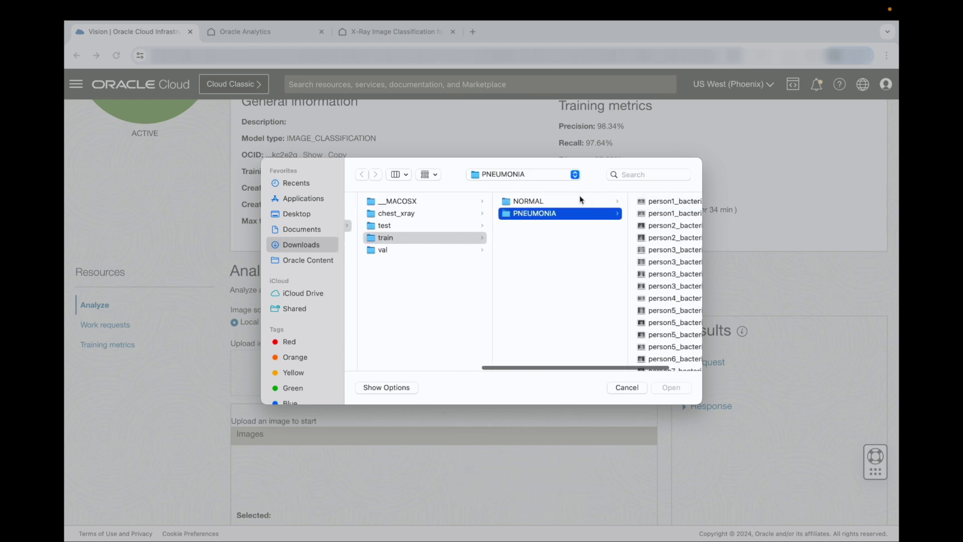
click(601, 201)
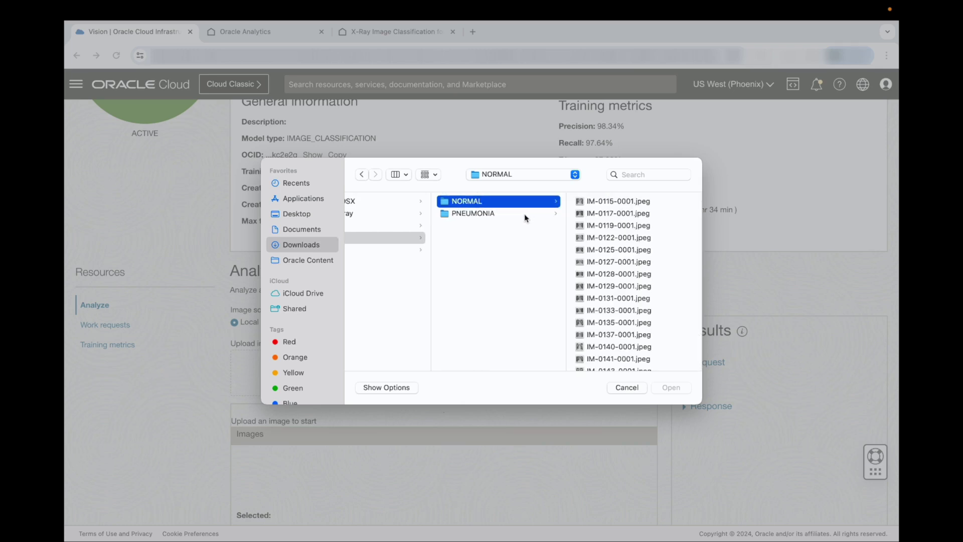
click(592, 202)
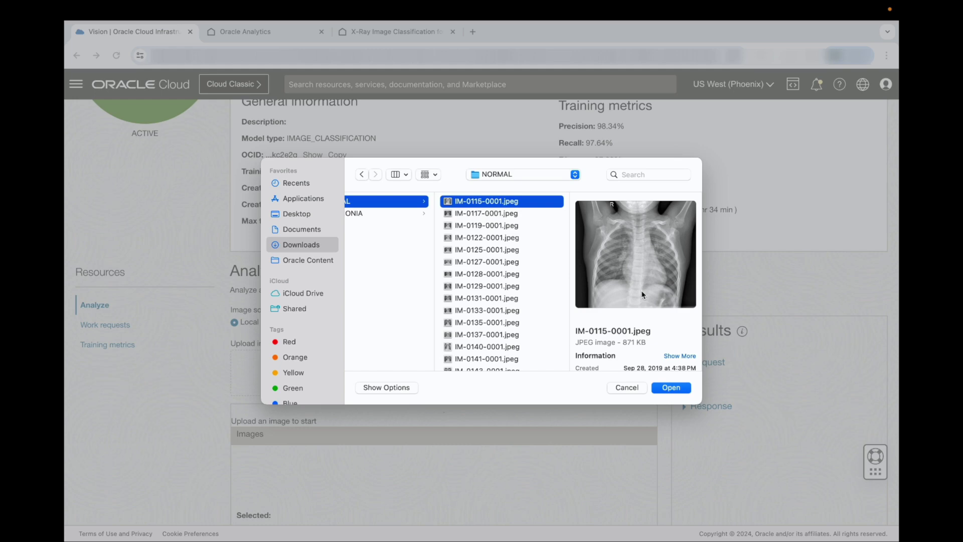
click(682, 388)
Step: Examine the classification confidences for the normal X-ray and expand its request and response JSON
scroll(620, 301, down, 2)
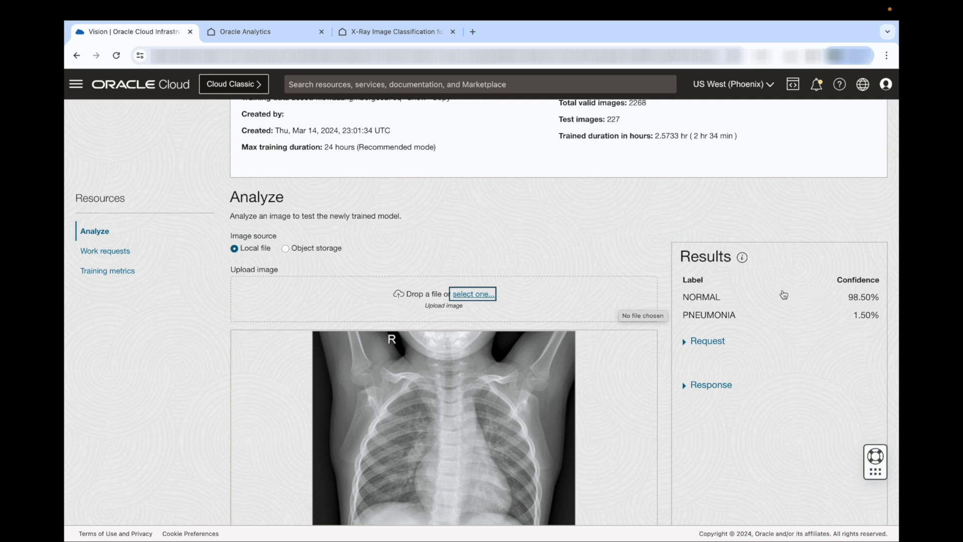
scroll(781, 294, down, 2)
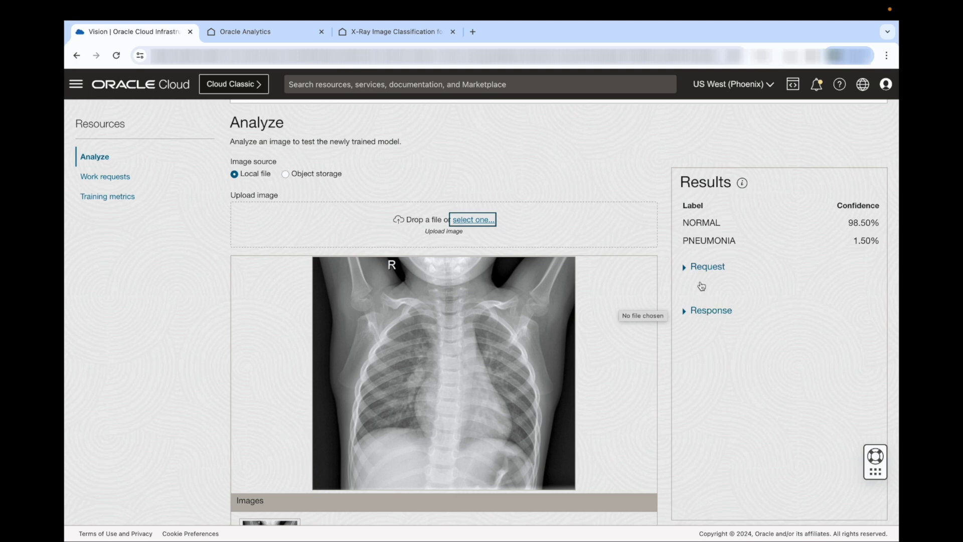
click(683, 269)
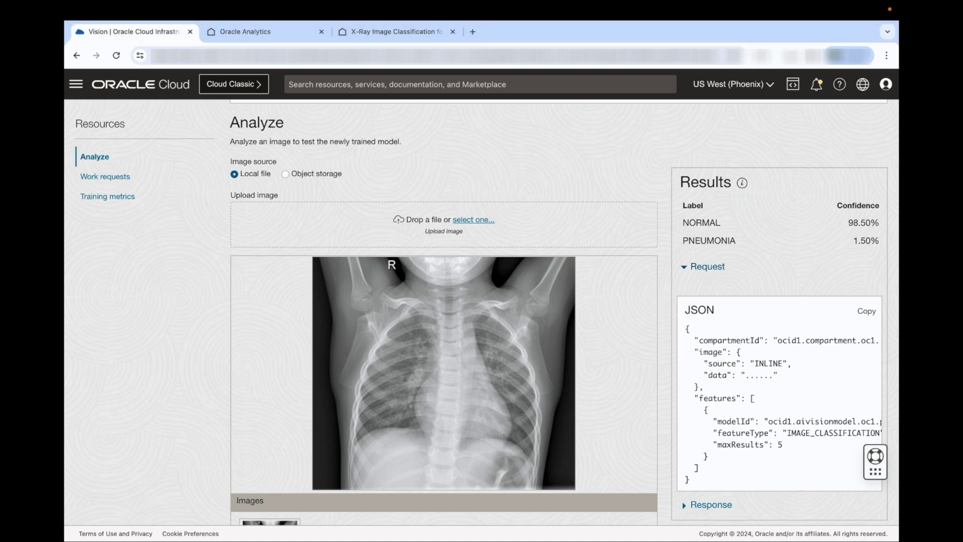
scroll(778, 308, down, 3)
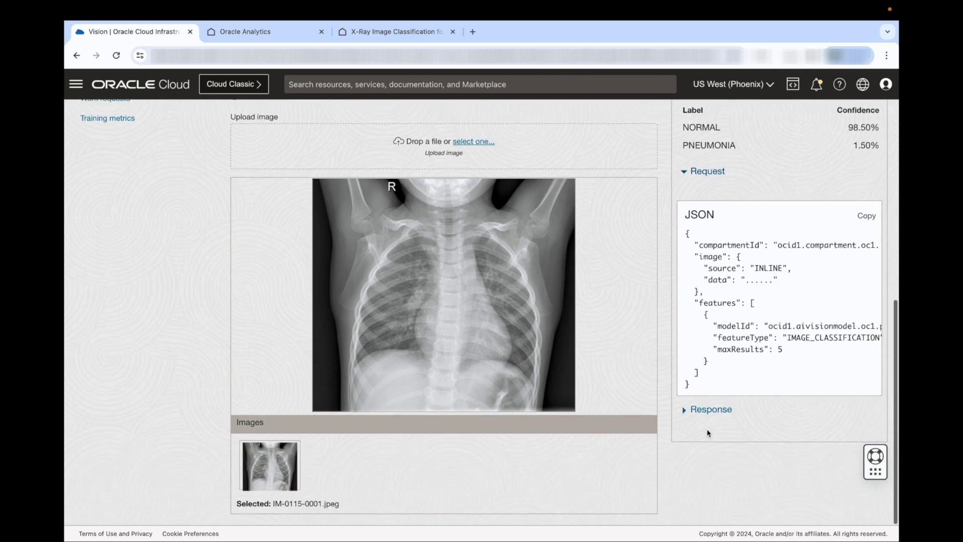
click(722, 411)
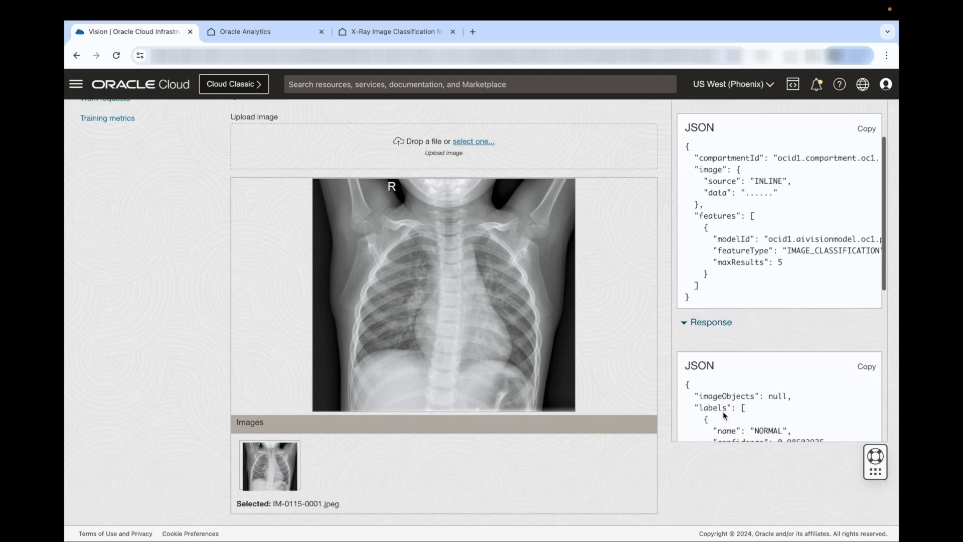
scroll(723, 412, down, 5)
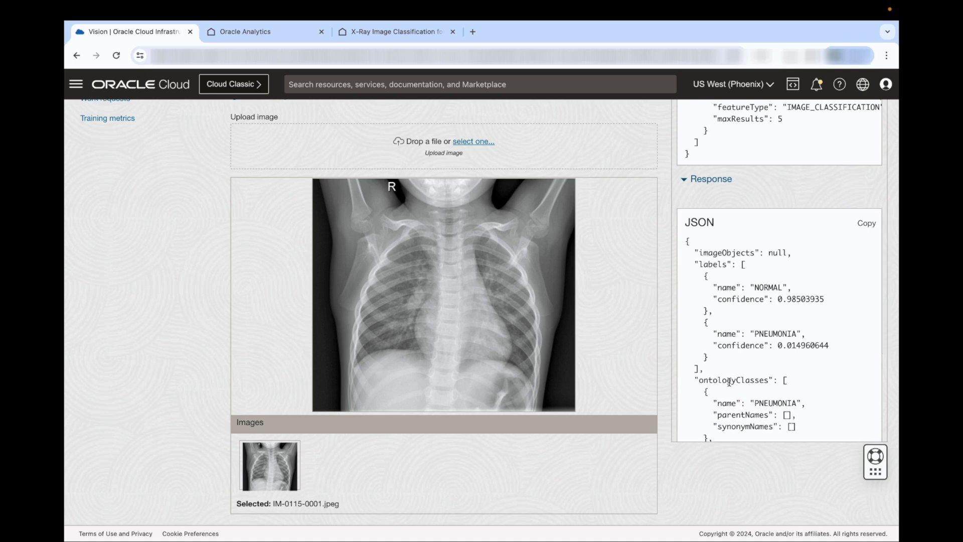
scroll(729, 383, down, 5)
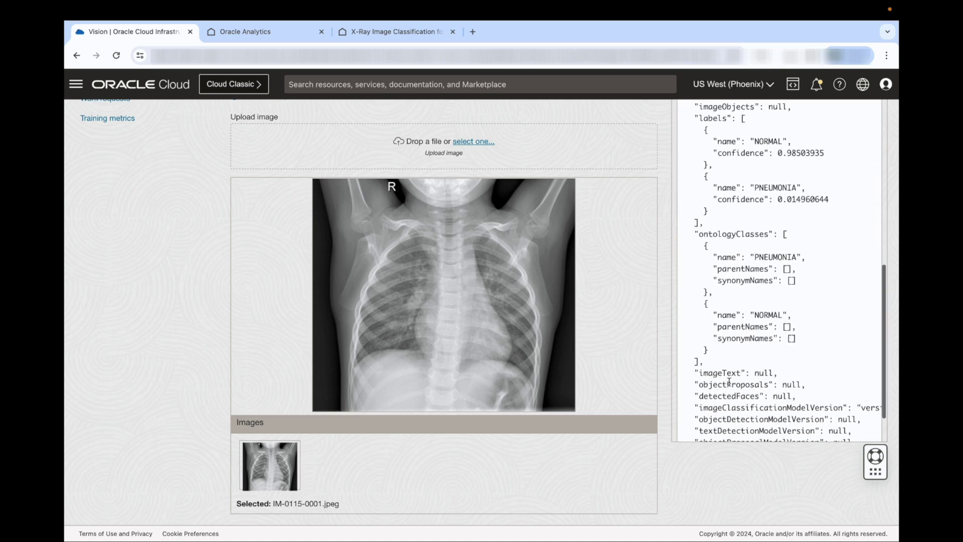
scroll(729, 382, up, 10)
scroll(569, 323, up, 2)
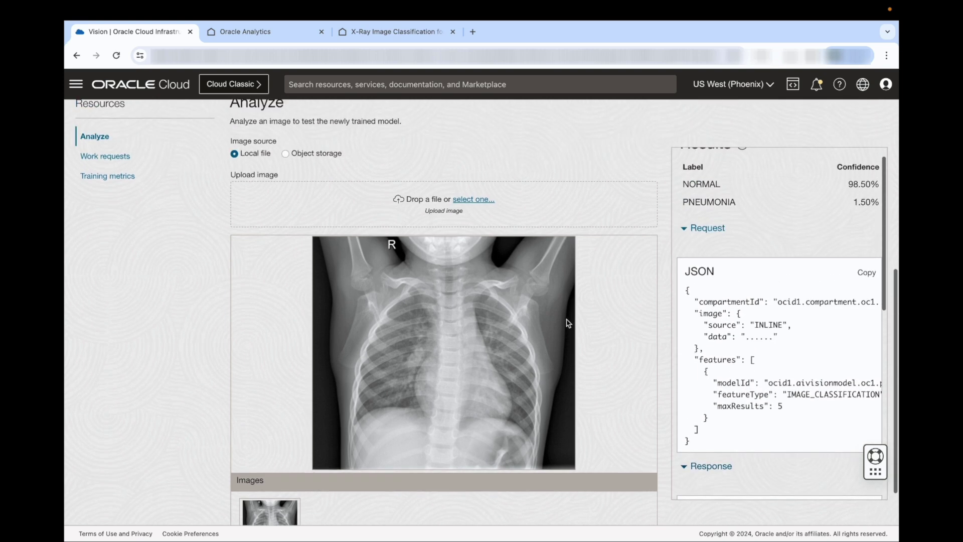
Step: Analyze the local file person1_bacteria_1.jpeg from the PNEUMONIA folder with the model and review its results
scroll(568, 323, up, 3)
click(471, 266)
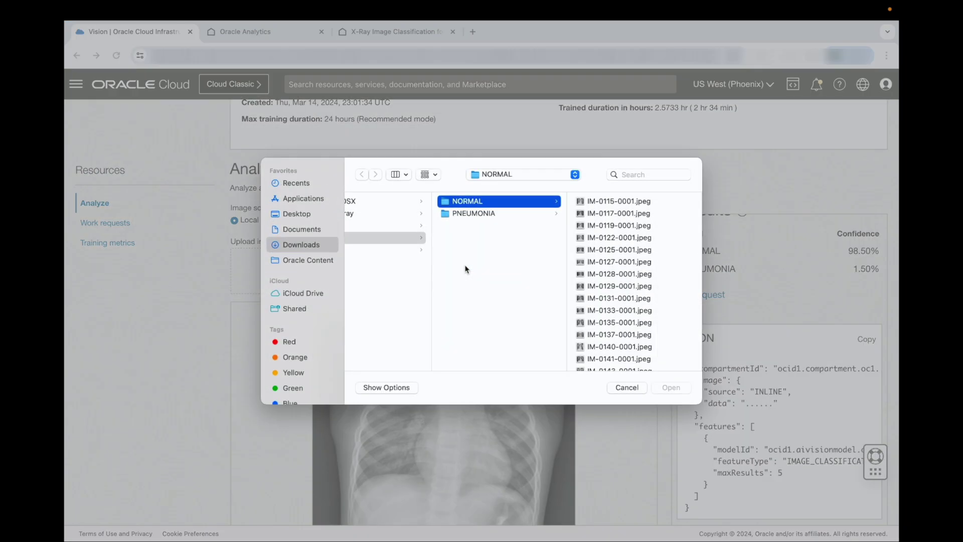
click(490, 213)
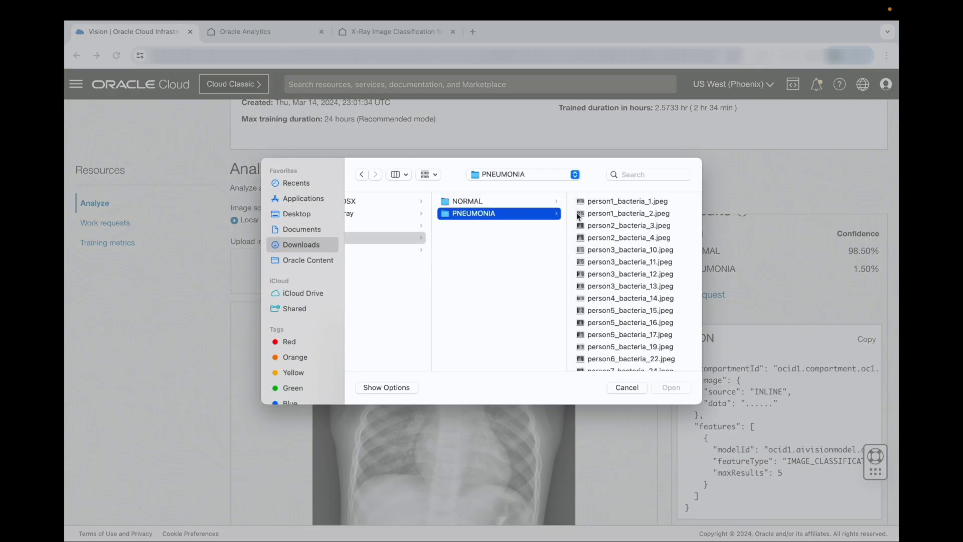
click(602, 202)
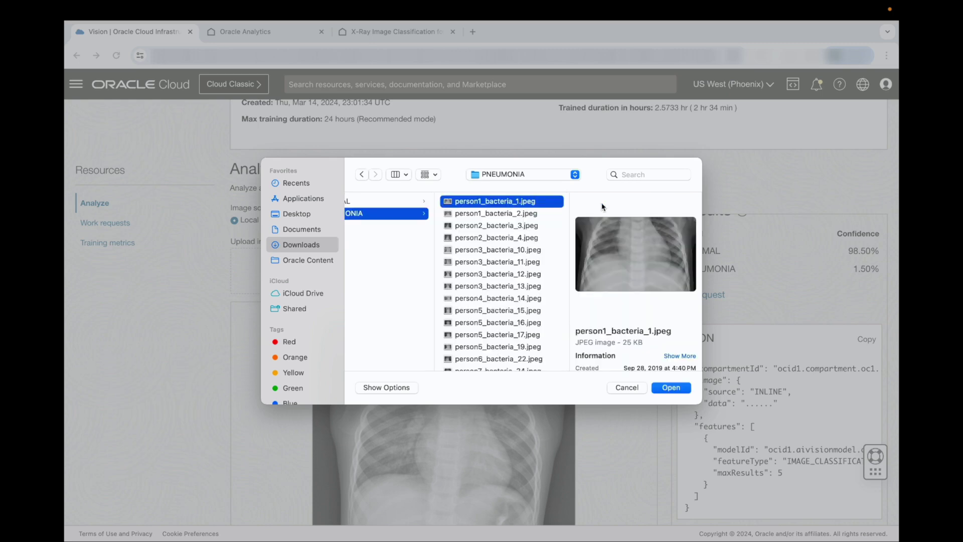
click(666, 388)
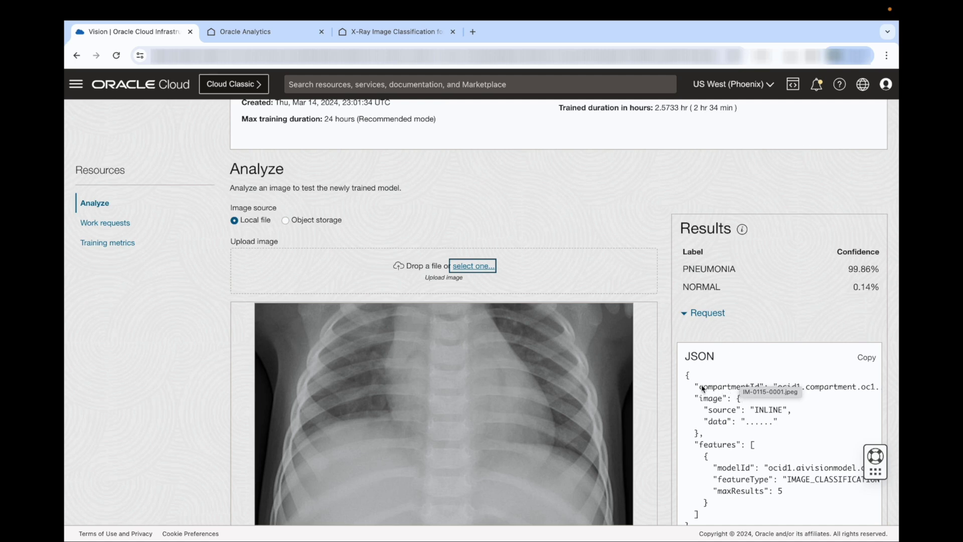
scroll(718, 354, down, 3)
scroll(717, 355, up, 4)
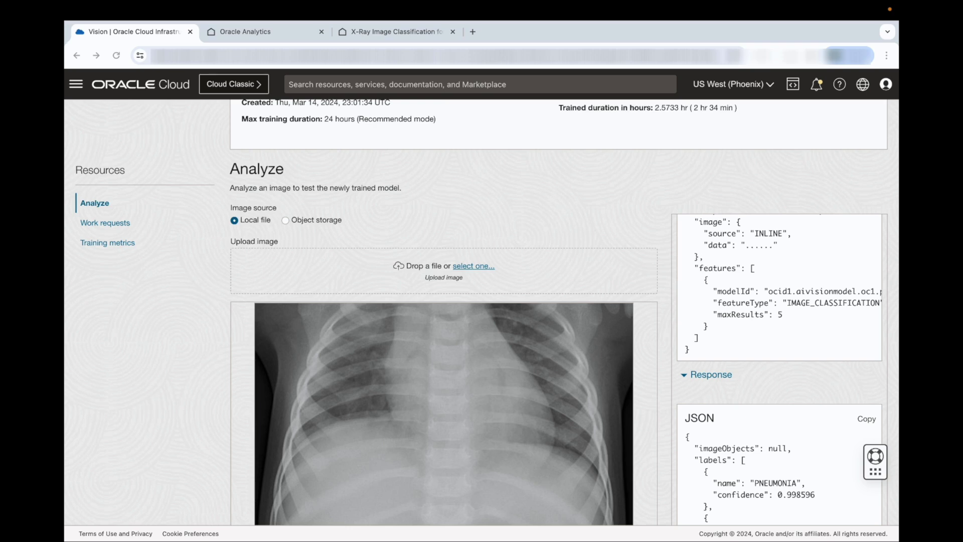
Step: Switch to the X-Ray Image Classification for Pneumonia workbook in Oracle Analytics and select the image IM-0117-0001.jpeg
click(411, 34)
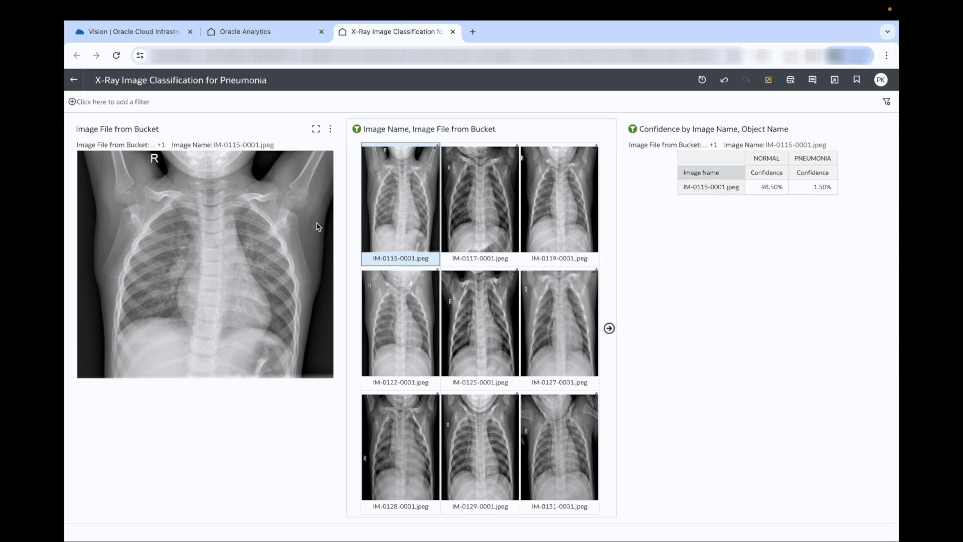
click(477, 210)
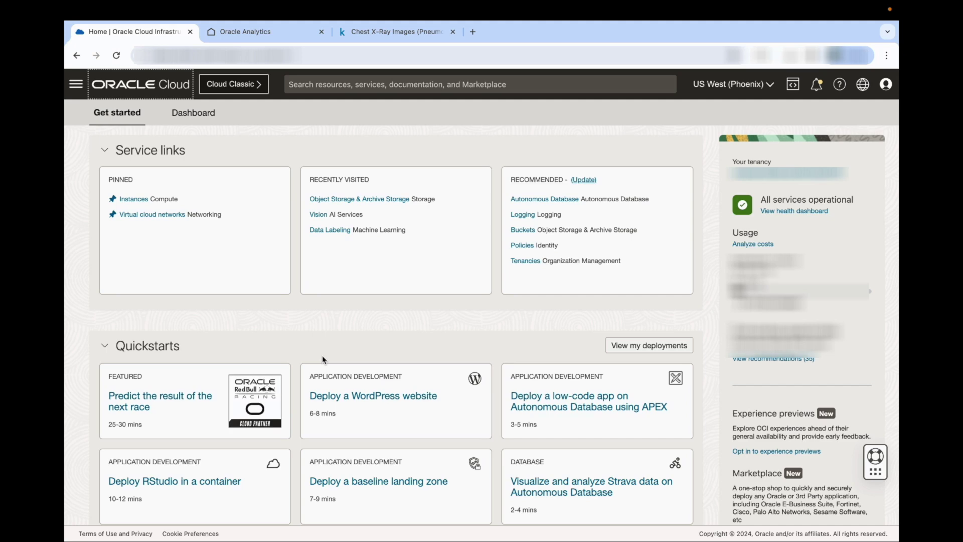
Step: View the Chest X-Ray Images (Pneumonia) dataset page on Kaggle, then return to the Oracle Cloud console
click(396, 36)
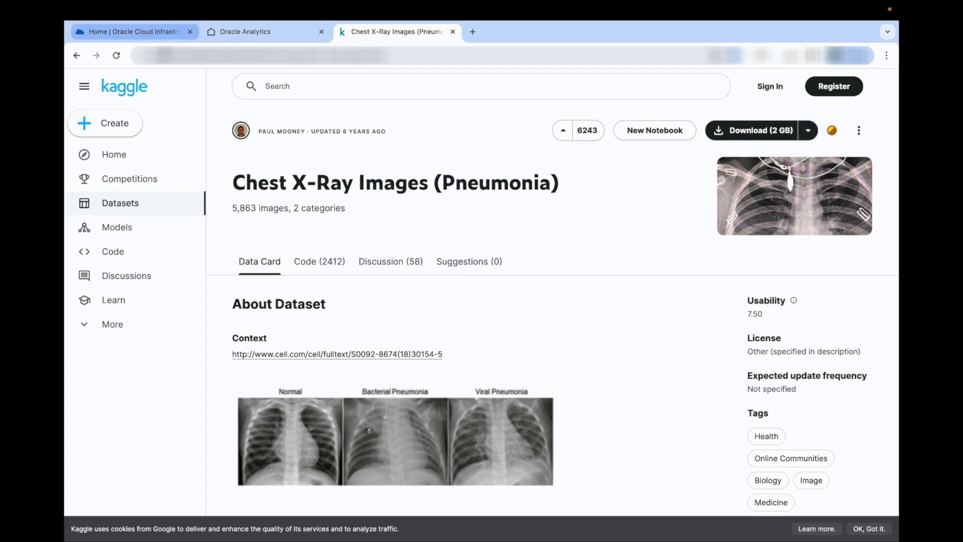
click(119, 38)
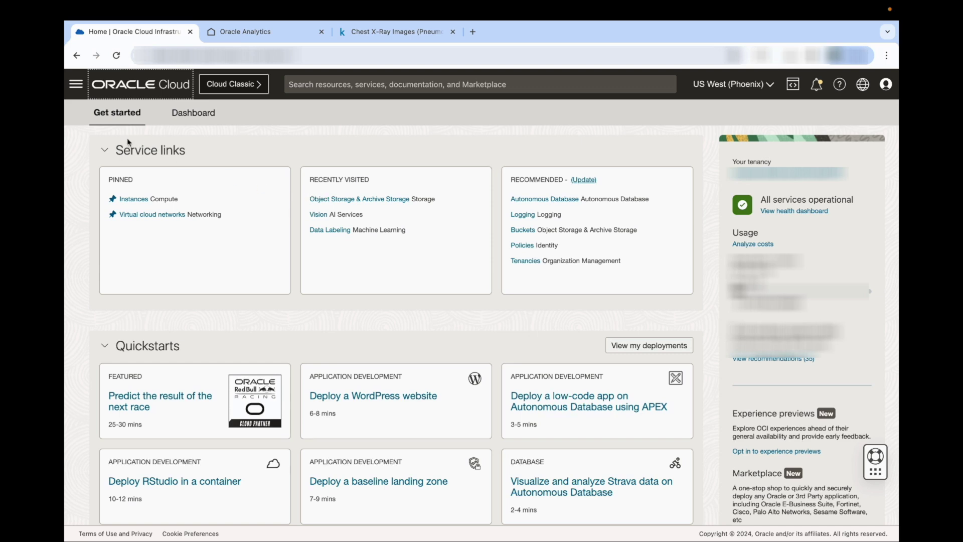
Step: Open the Image classification page of the Vision service under Analytics & AI
click(76, 90)
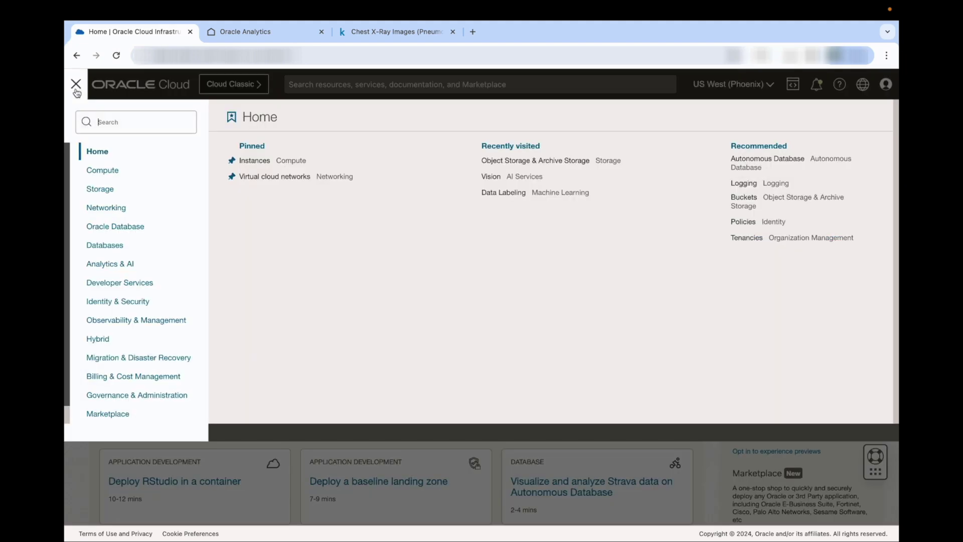
click(115, 267)
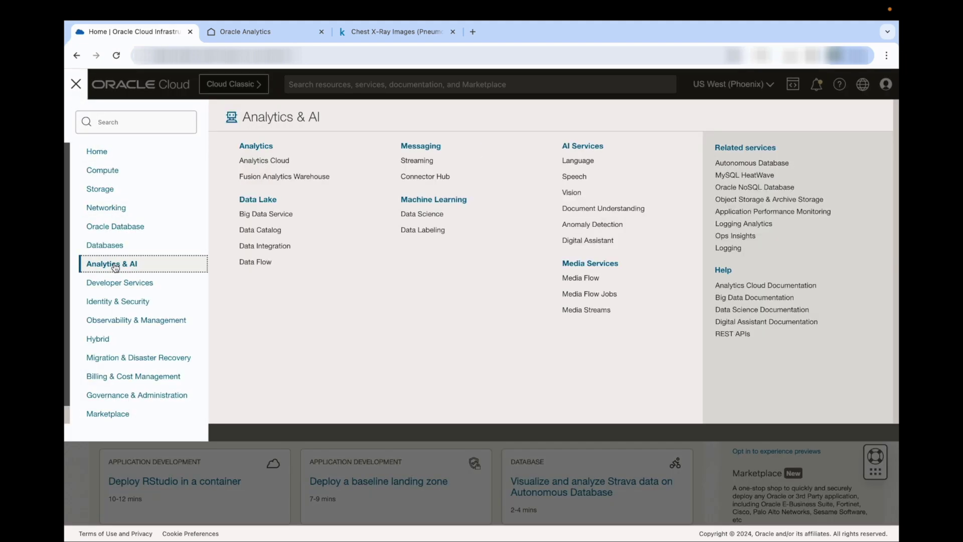
click(571, 194)
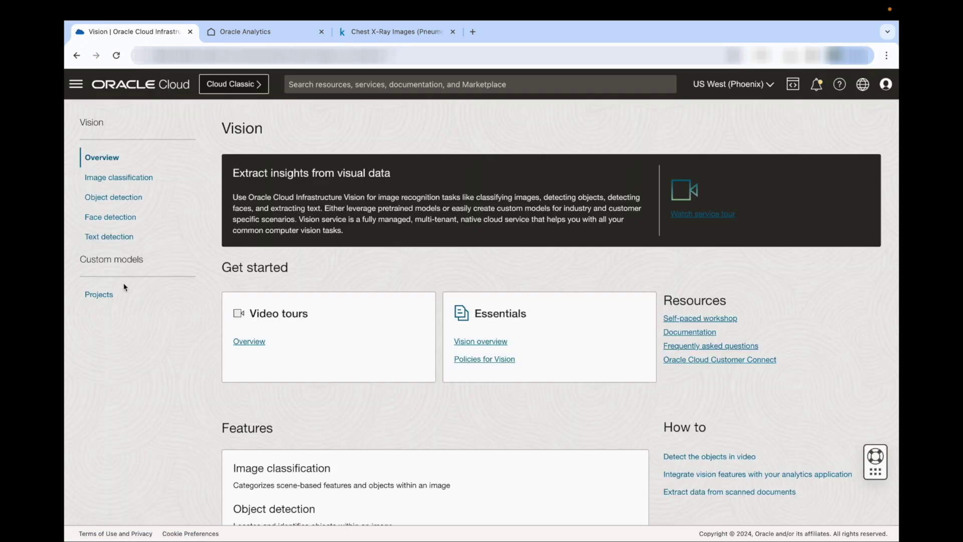
click(107, 298)
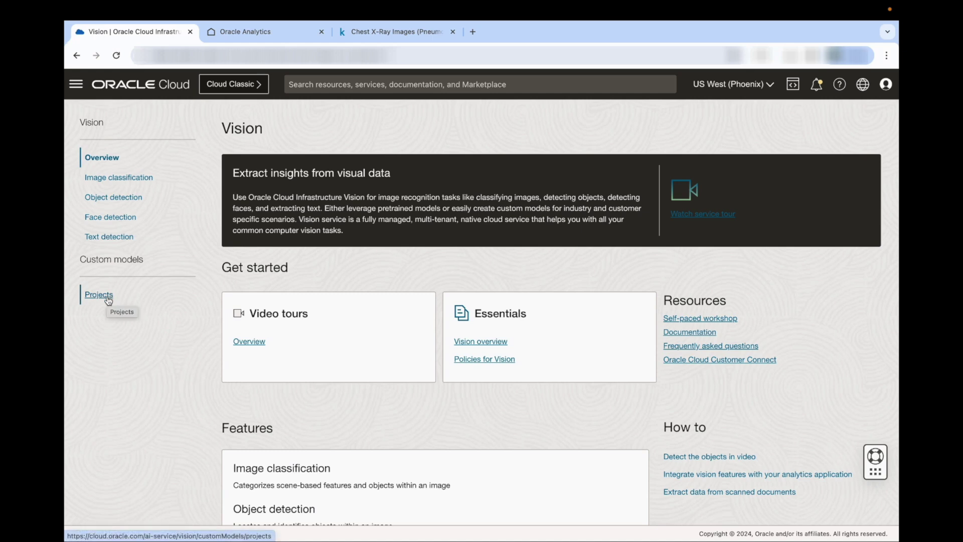
click(133, 179)
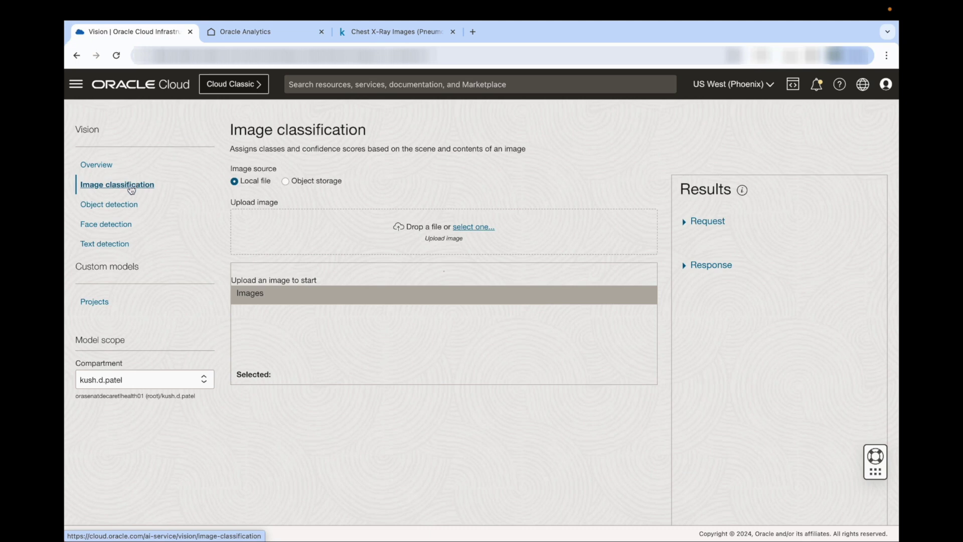
Step: Open the custom model projects of the Vision service and expand the custom vision prerequisites to read them
click(98, 305)
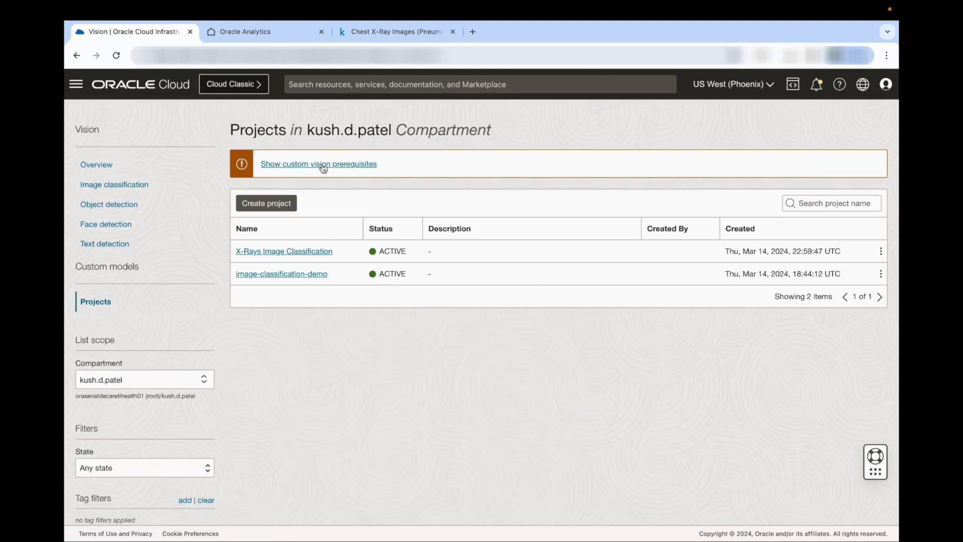
click(324, 166)
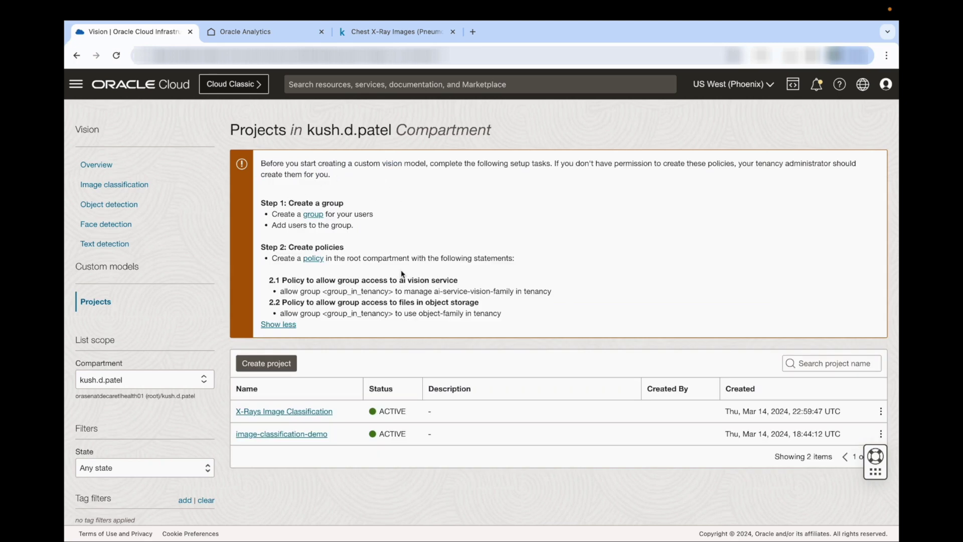
Step: Open the dataset list of the Data Labeling service and read through its expanded setup prerequisites
click(76, 87)
click(115, 268)
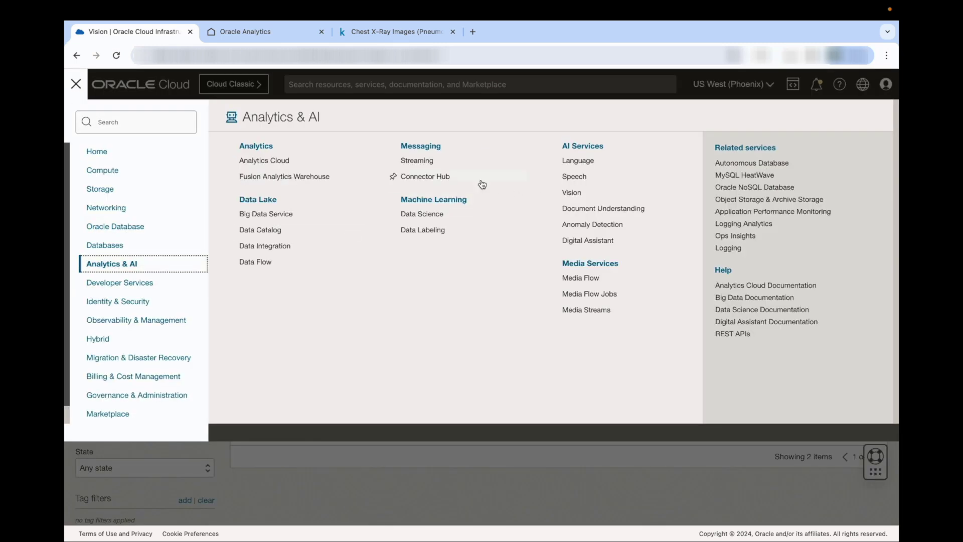
click(424, 230)
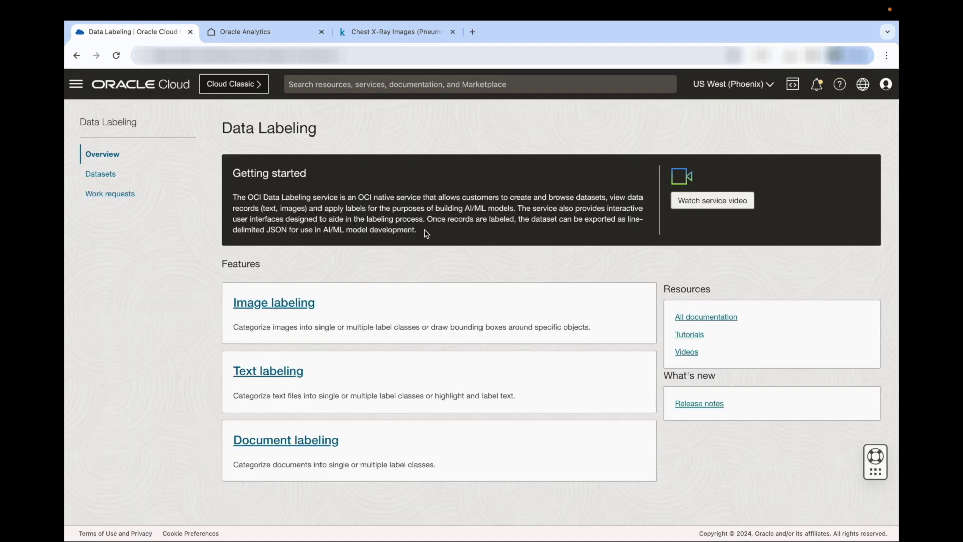
click(100, 174)
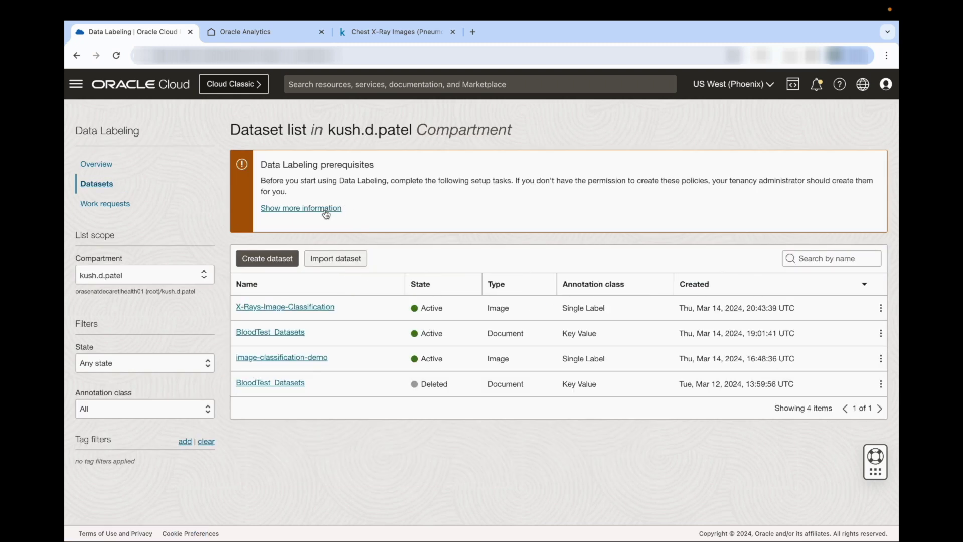
click(325, 209)
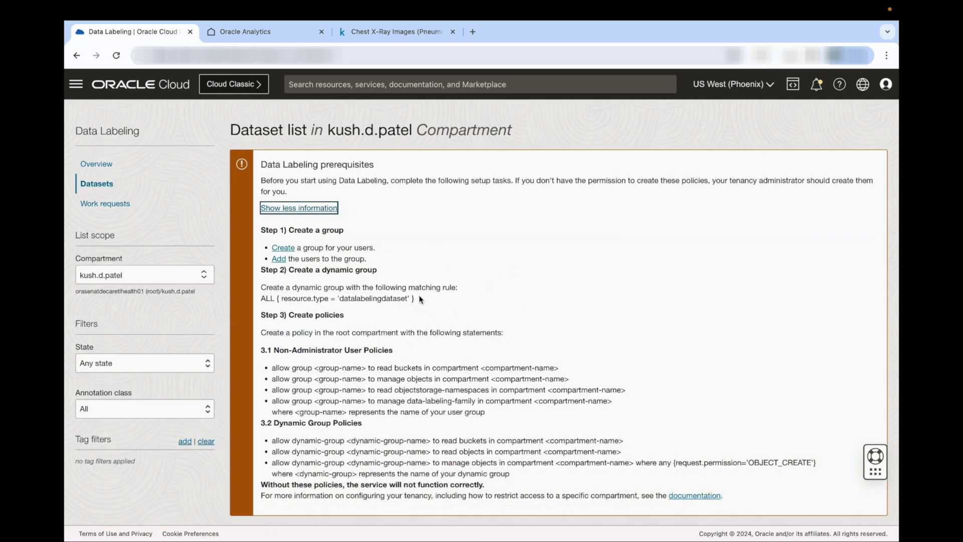
scroll(419, 297, down, 1)
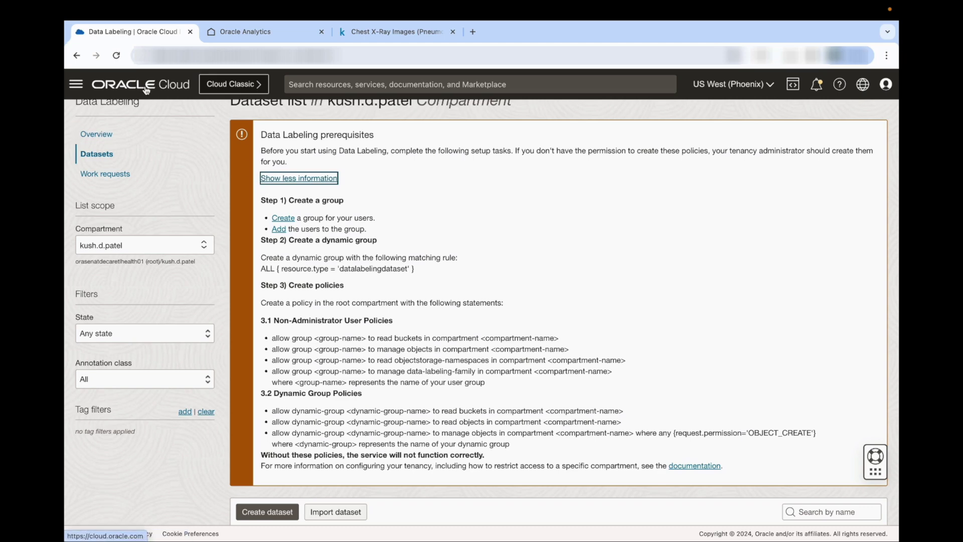
Step: Open the X-Ray-Images-for-Predicition bucket in Object Storage and review its details and stored image objects
click(108, 88)
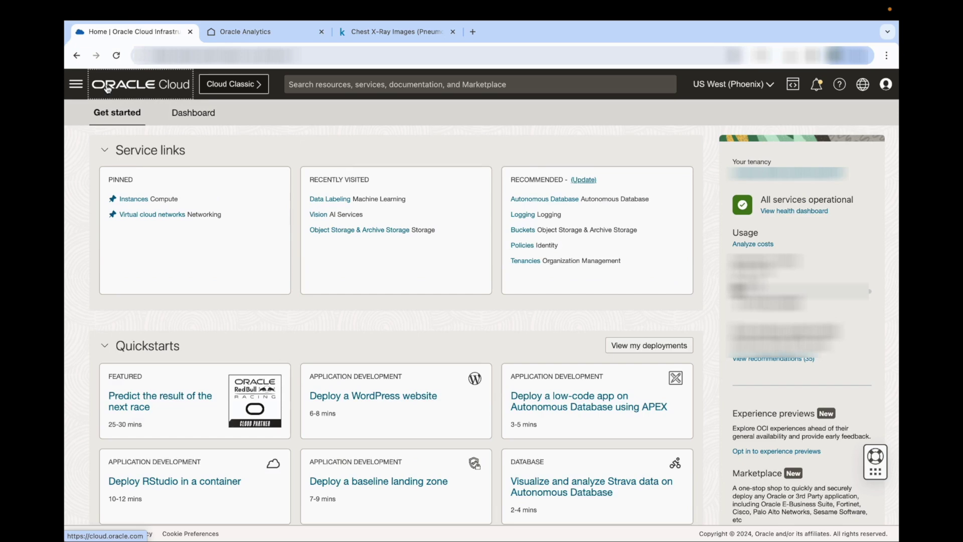
click(78, 84)
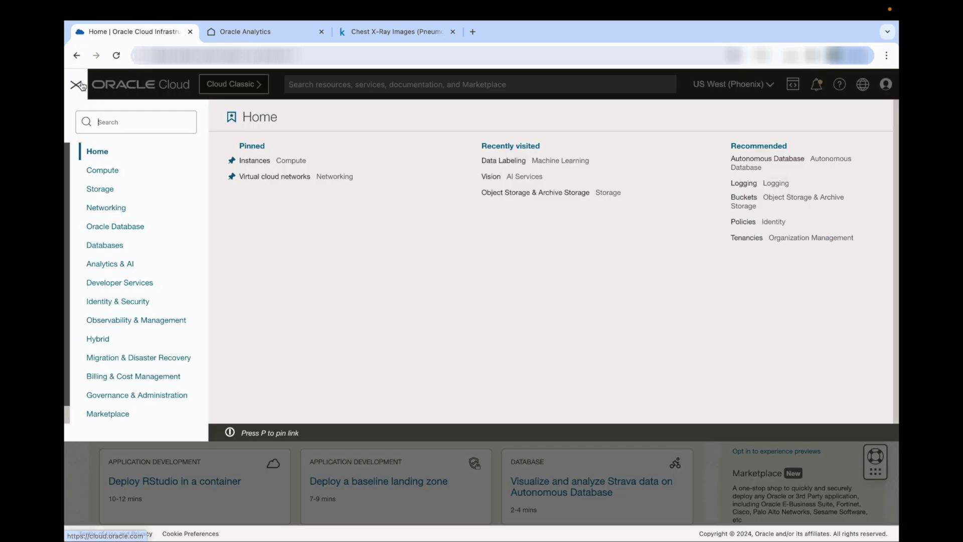
click(125, 193)
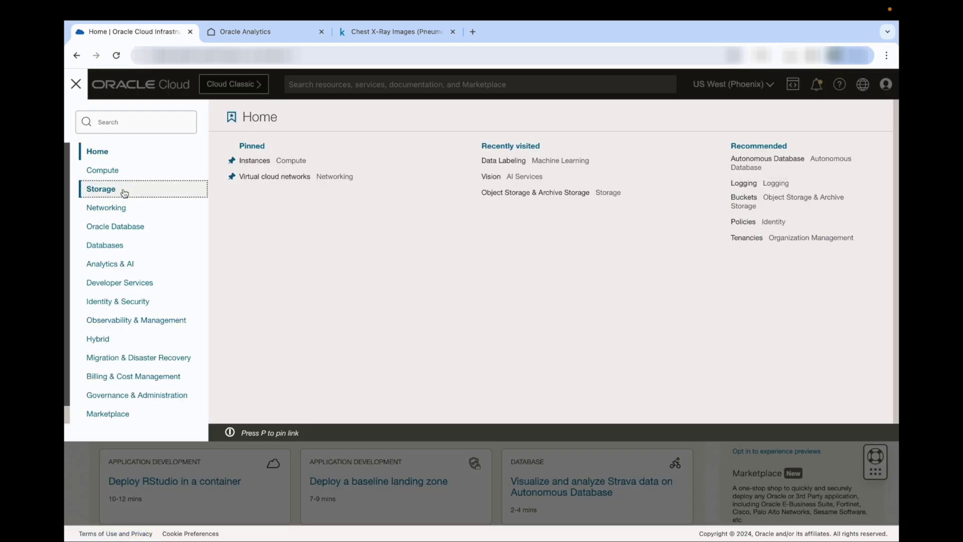
click(417, 159)
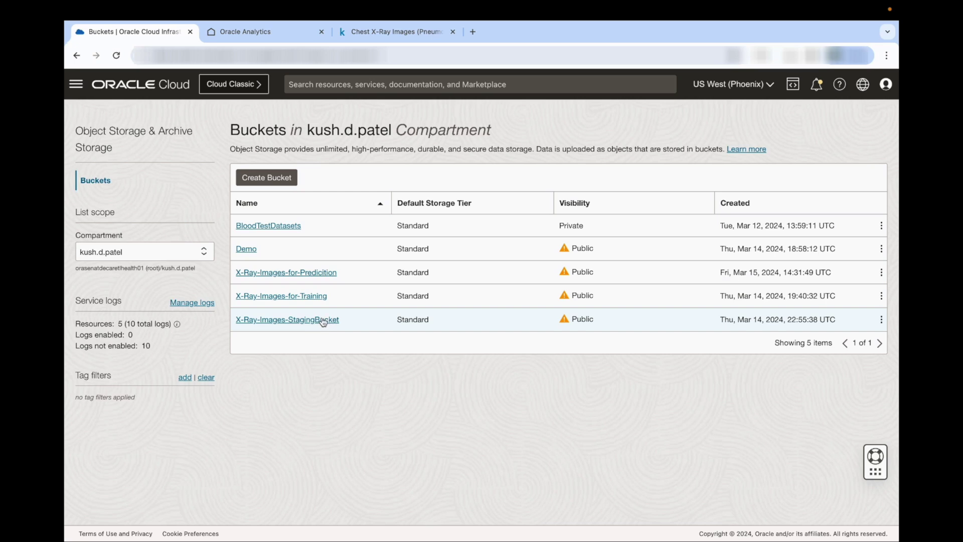
click(324, 273)
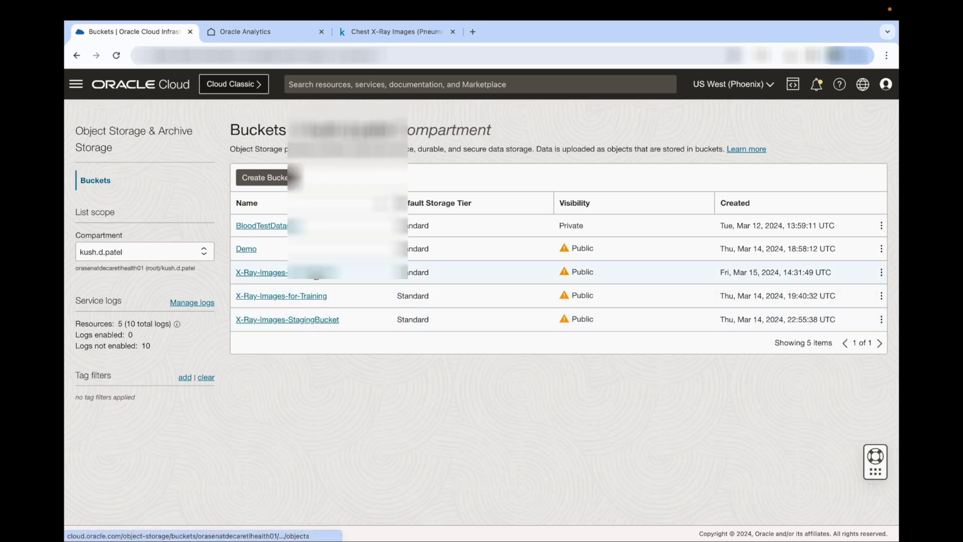
scroll(349, 291, down, 3)
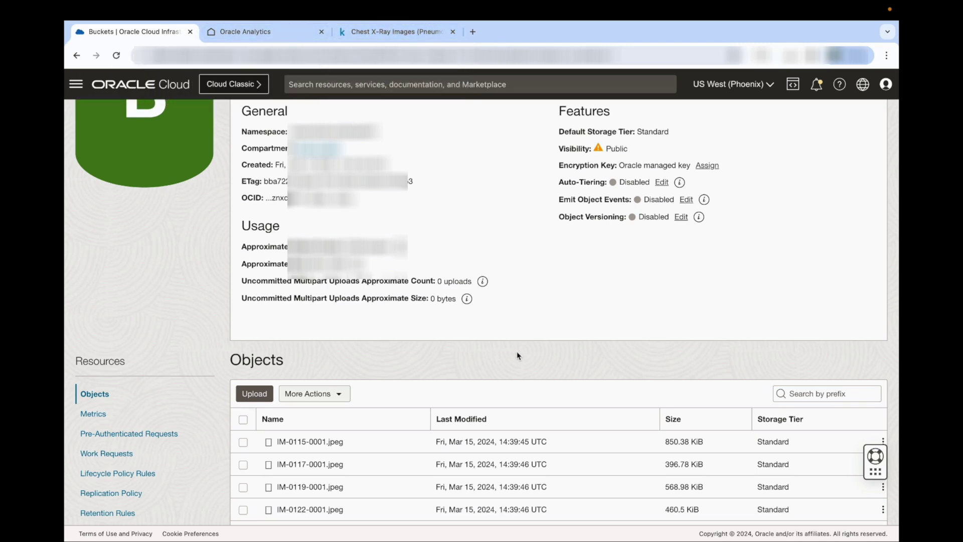
scroll(515, 353, down, 2)
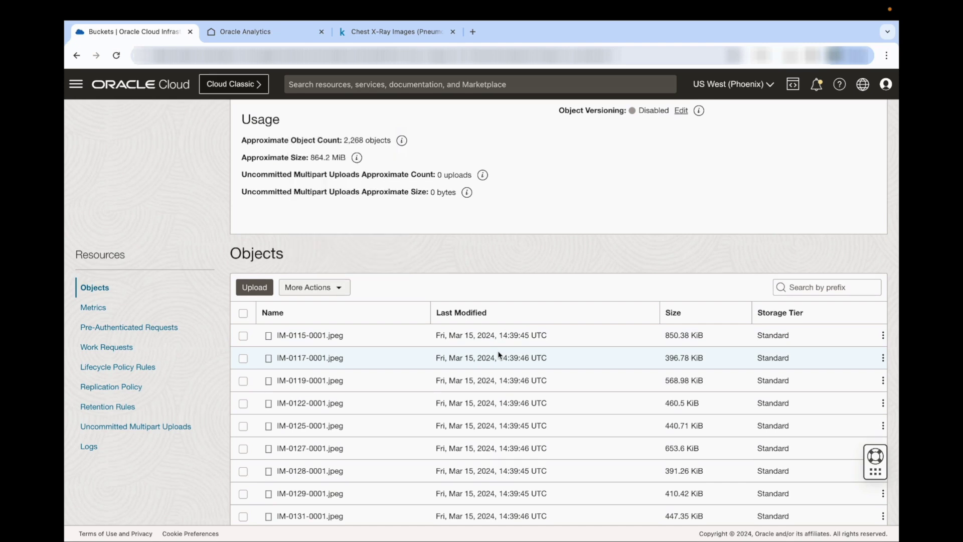
Step: View the bucket's Upload Objects form and Cloud Shell as upload options, closing both without uploading any files
click(251, 289)
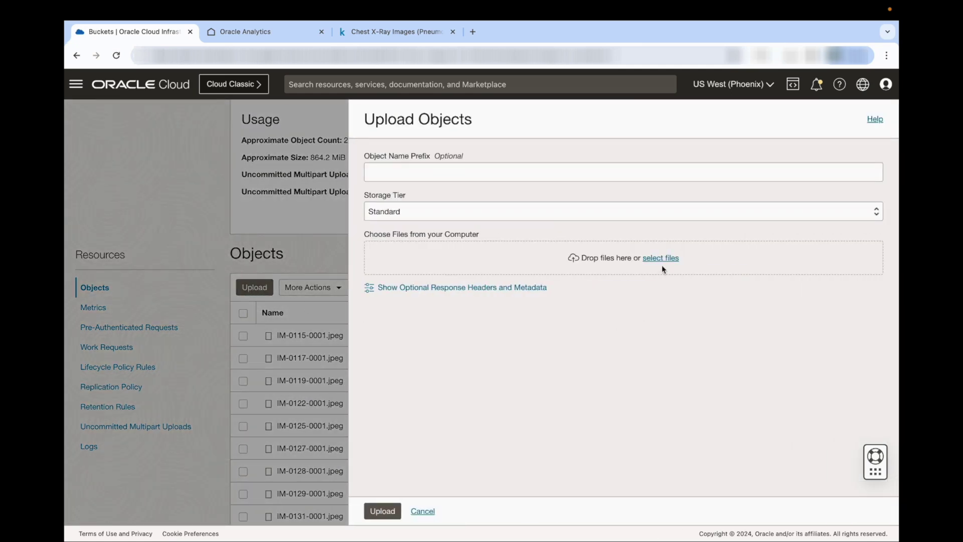
click(423, 511)
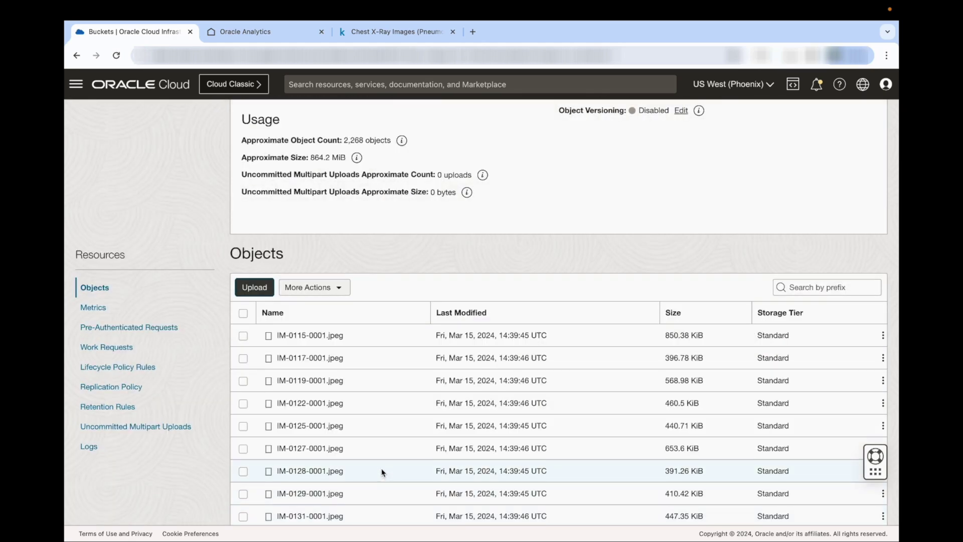
click(792, 86)
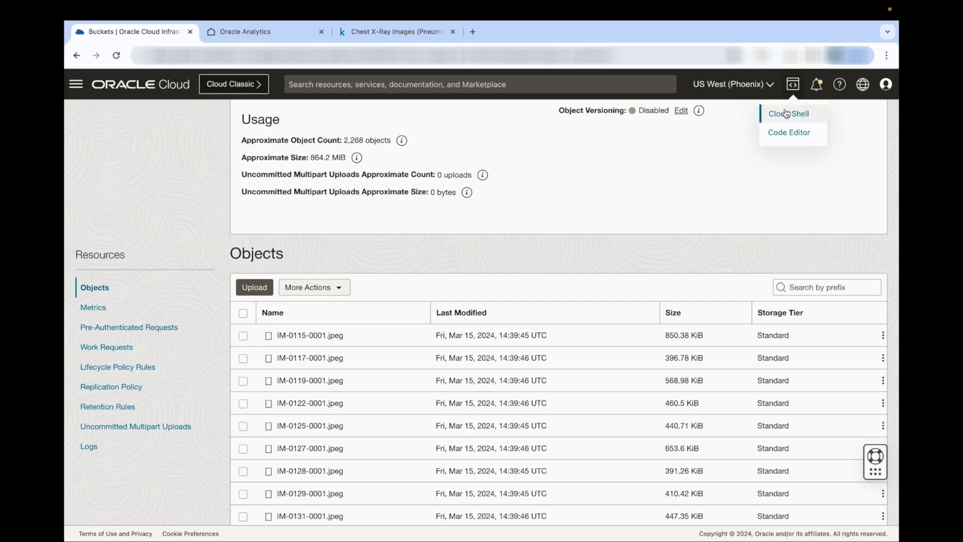
click(787, 114)
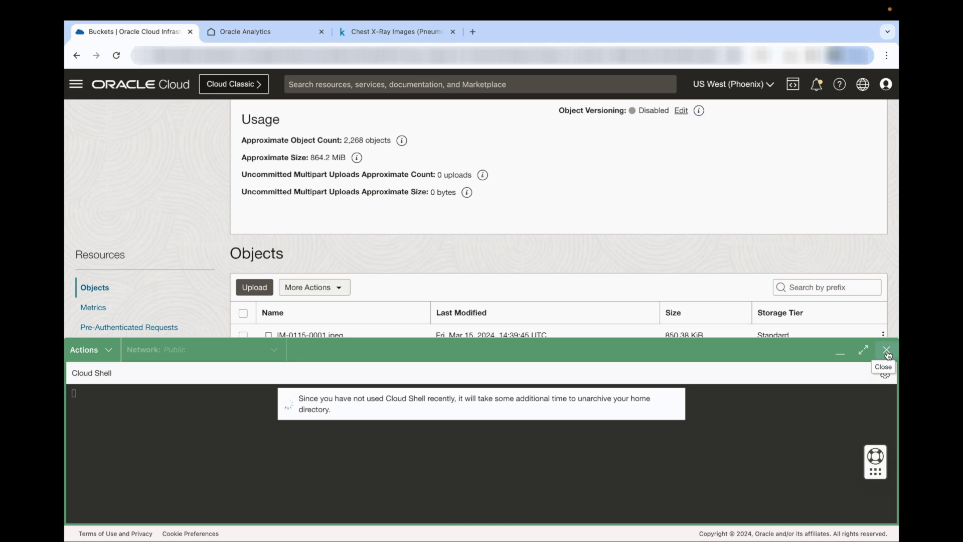
click(887, 352)
click(304, 472)
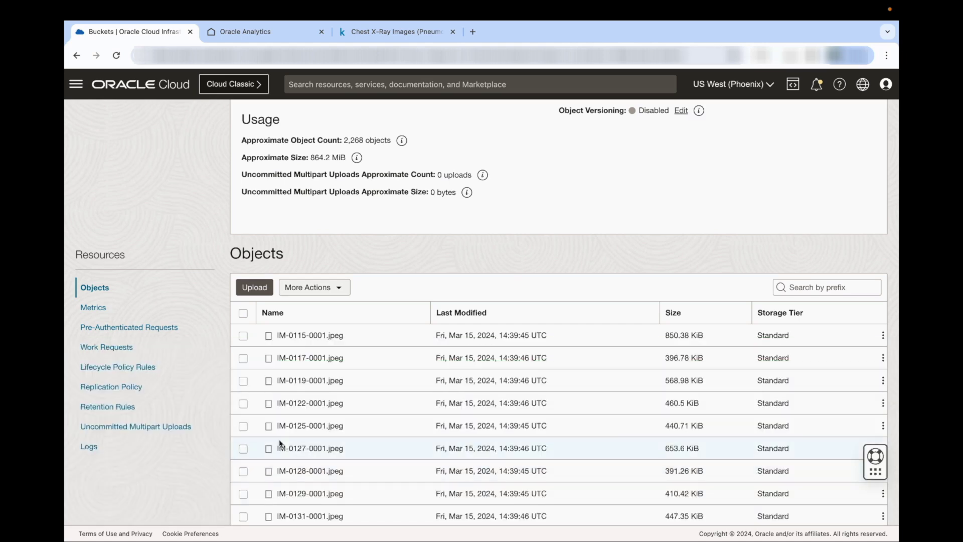
scroll(142, 153, up, 3)
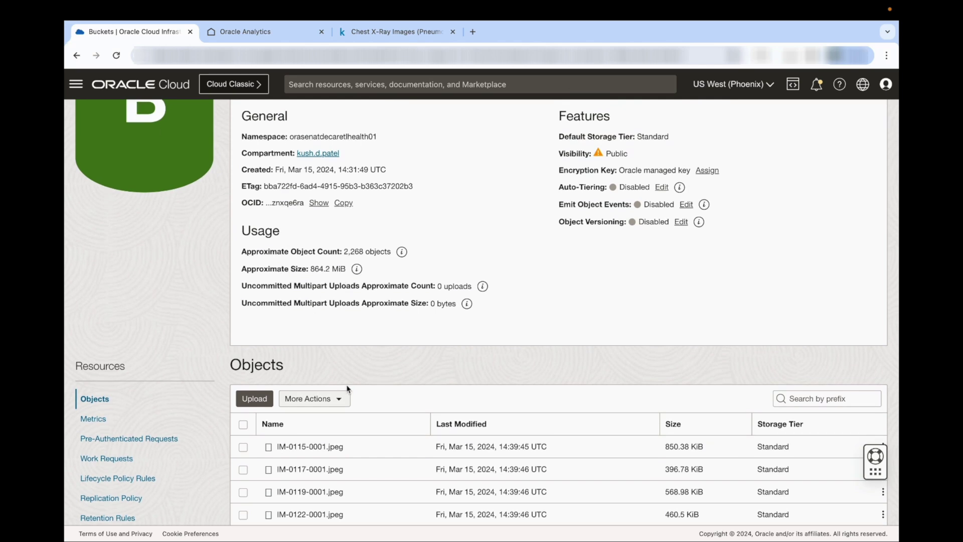
Step: Open the X-Rays-Image-Classification dataset in the Data Labeling service and review its information and data records
click(83, 86)
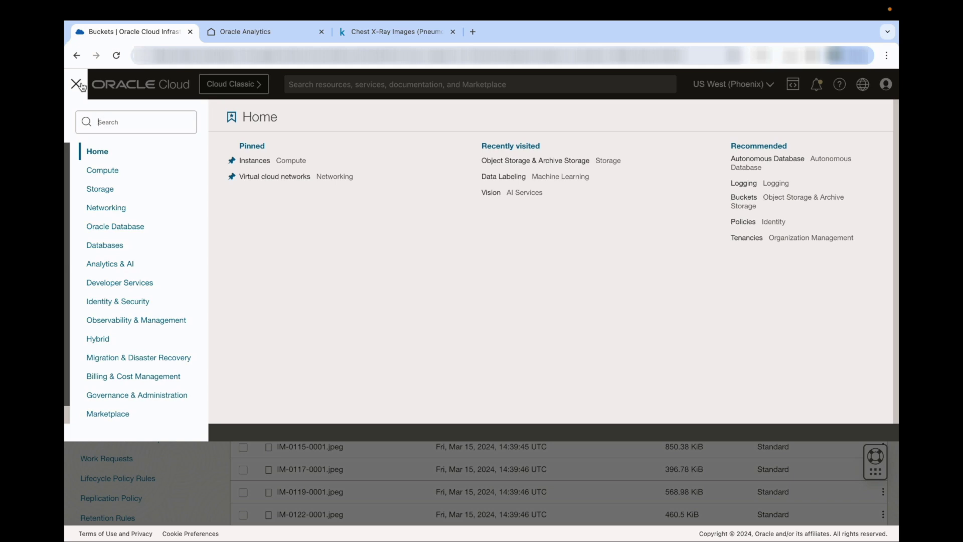
click(111, 264)
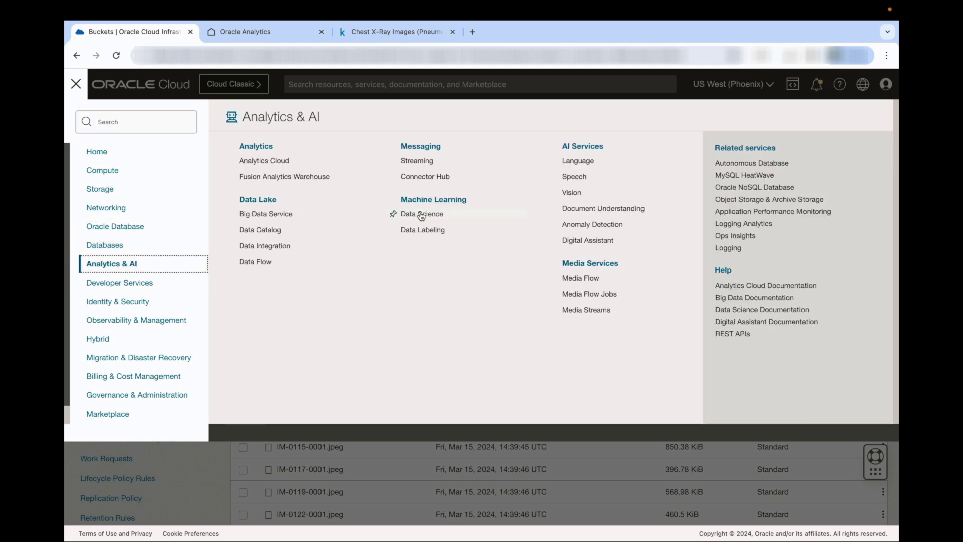
click(424, 230)
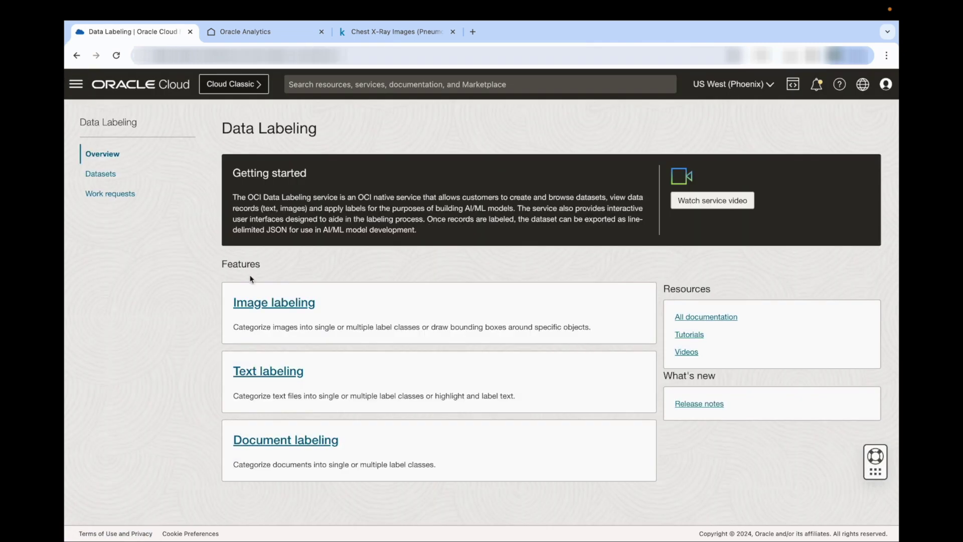
click(102, 176)
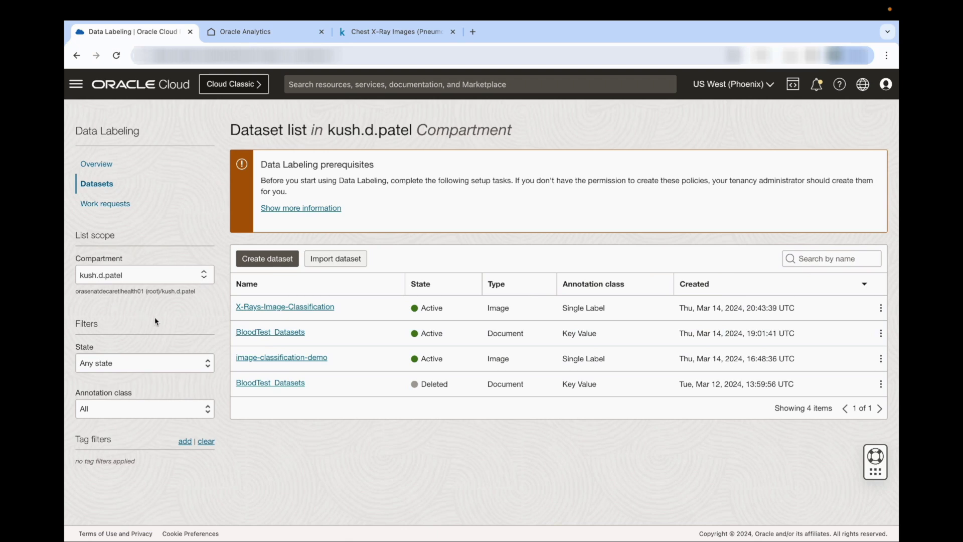
click(284, 307)
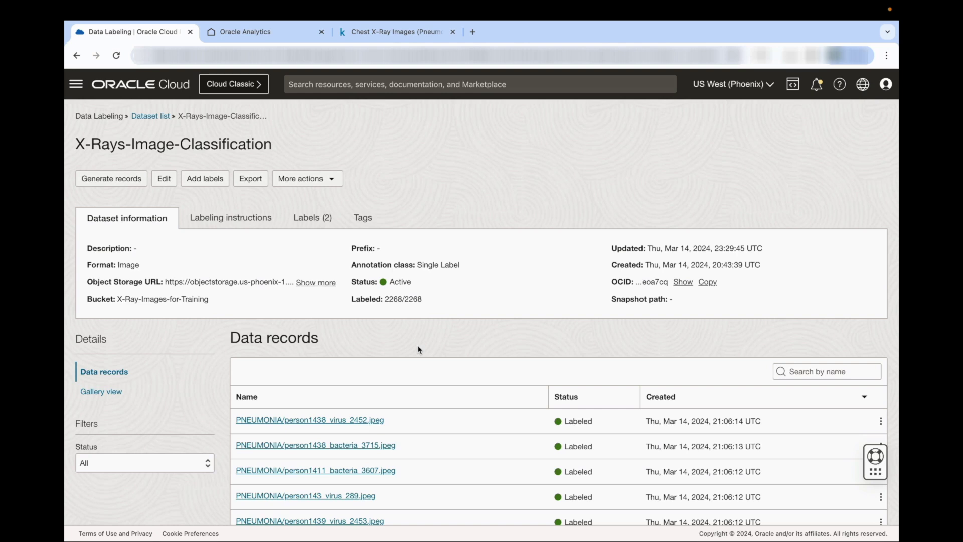
scroll(420, 349, down, 1)
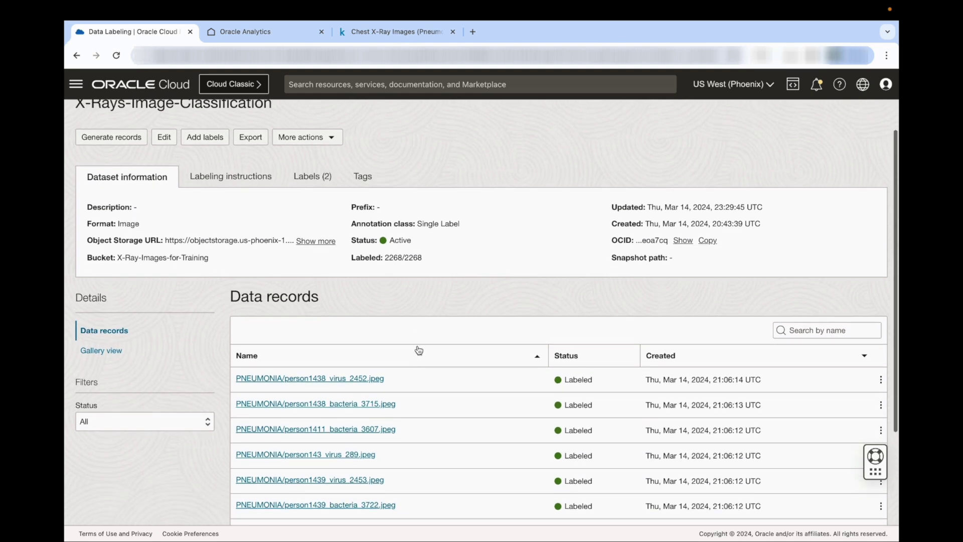
scroll(405, 362, down, 1)
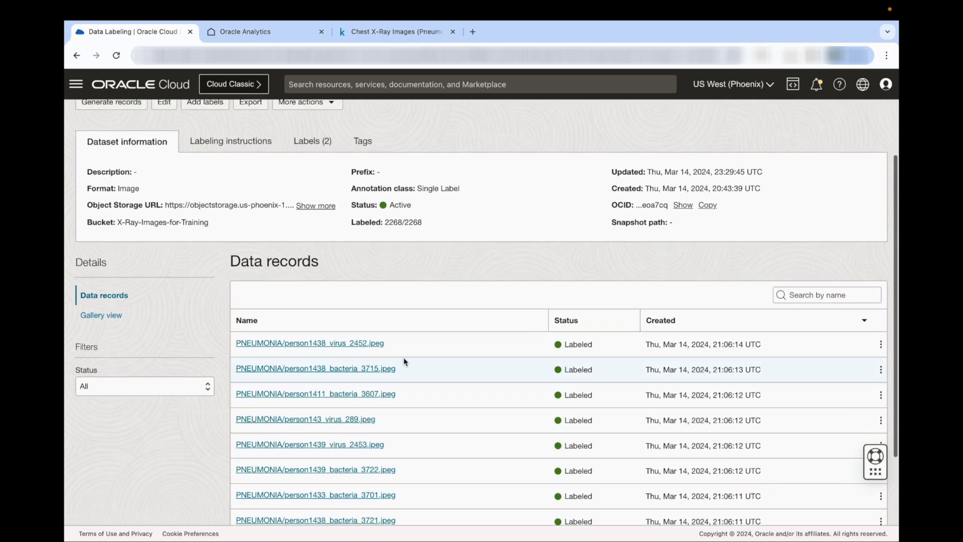
Step: Inspect the label assigned to PNEUMONIA/person1438_virus_2452.jpeg, and return to the dataset's record list
click(330, 347)
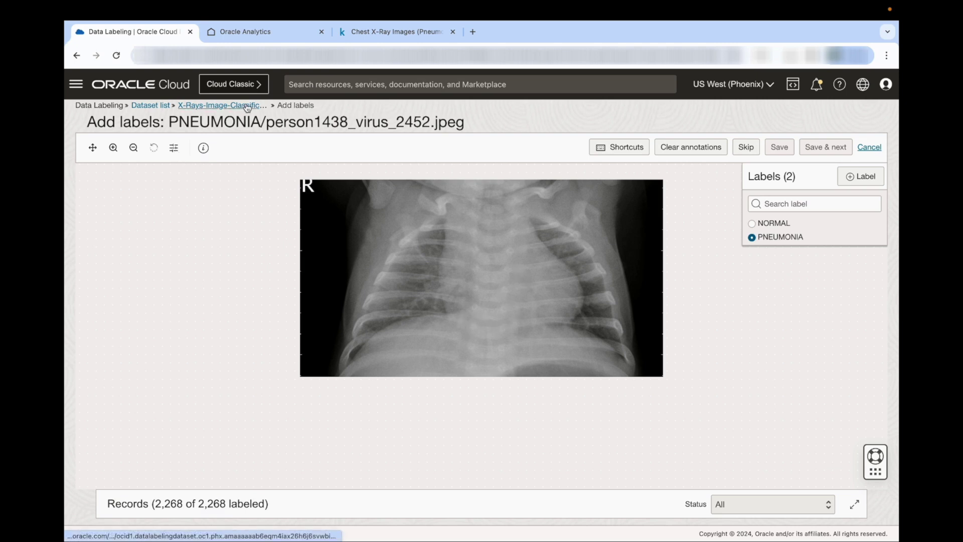
click(222, 105)
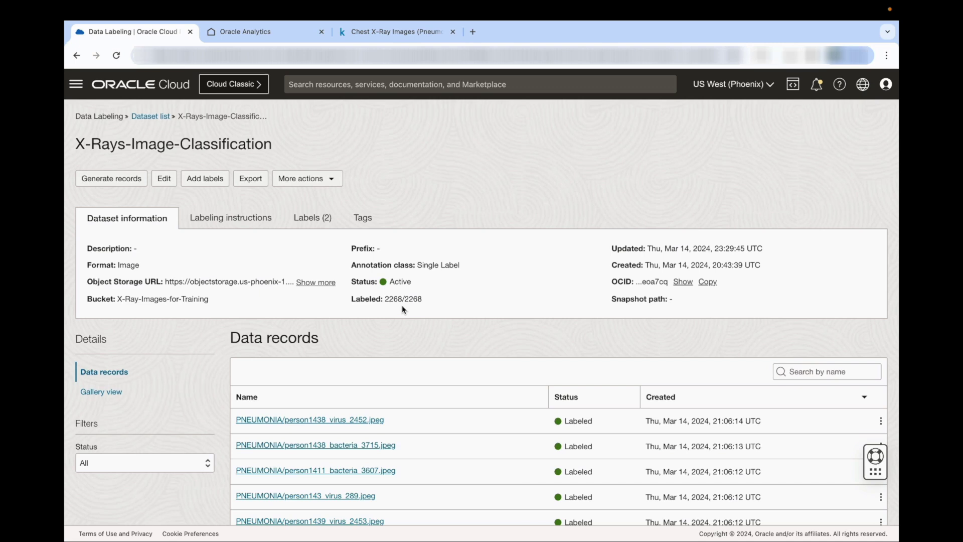
scroll(409, 320, down, 2)
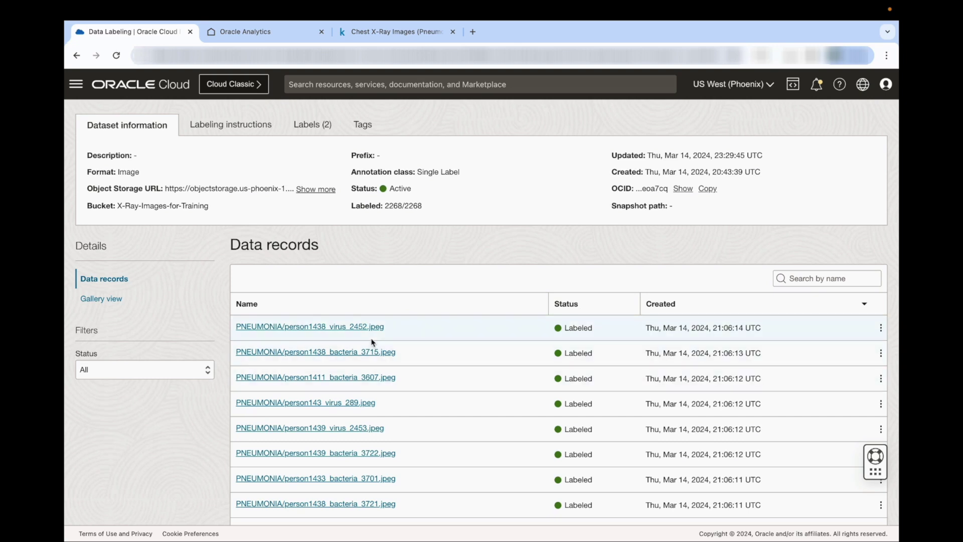
scroll(220, 231, up, 2)
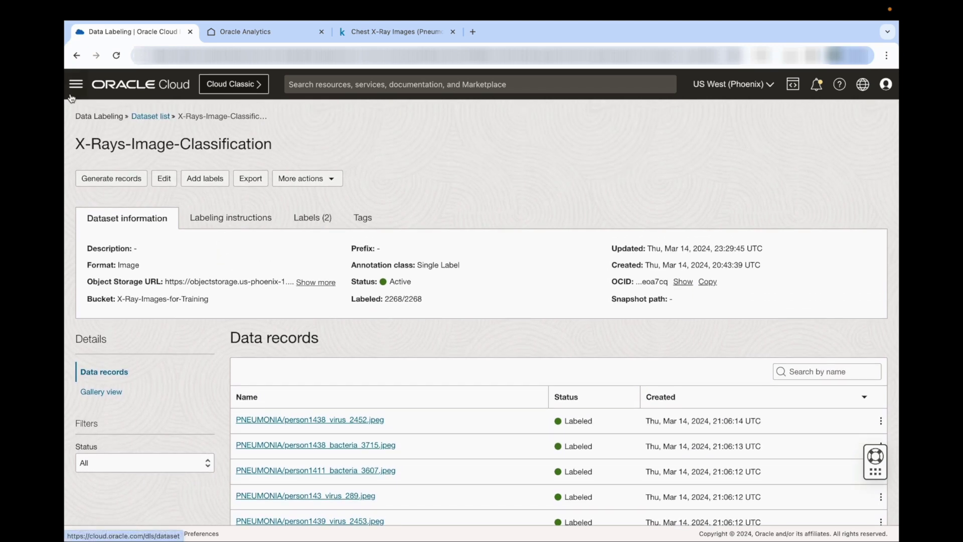
Step: Leave the labeling dataset and open the custom model projects list of the Vision service
click(139, 116)
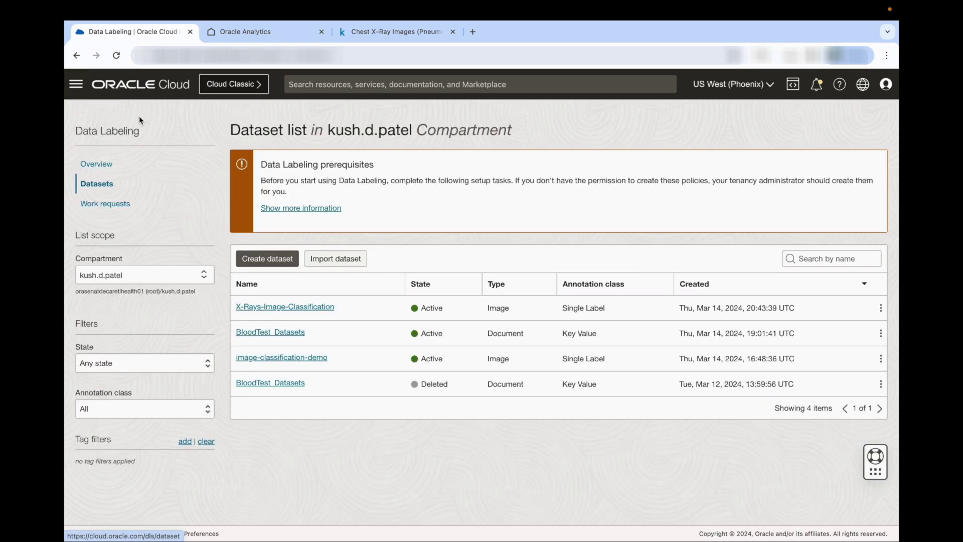
click(76, 84)
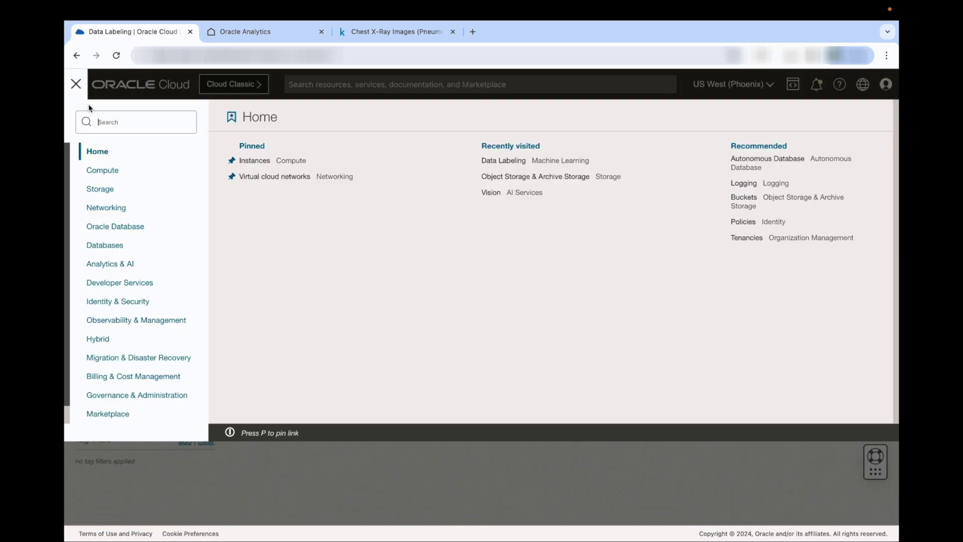
click(487, 192)
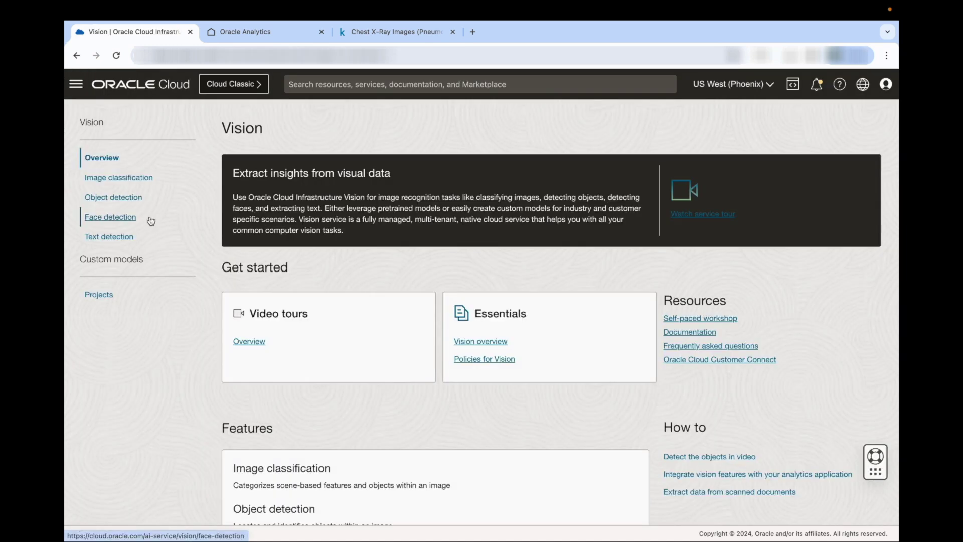
click(108, 300)
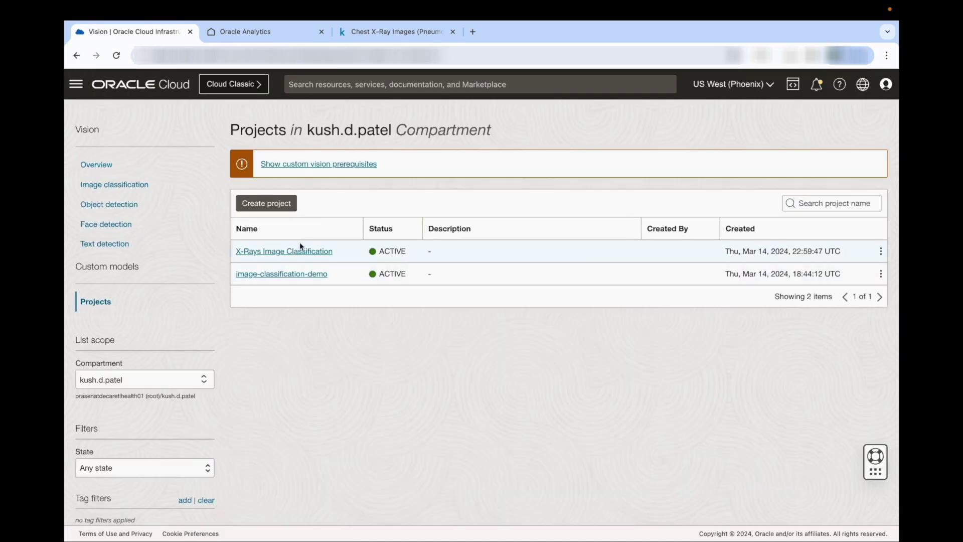
Step: View the new project form without creating a project, and open the X-Rays Image Classification project
click(264, 204)
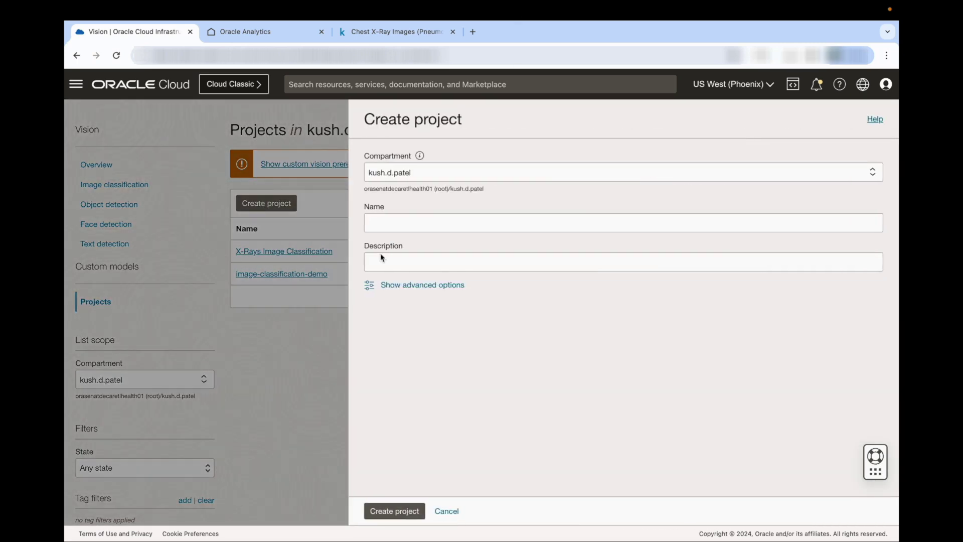
click(446, 512)
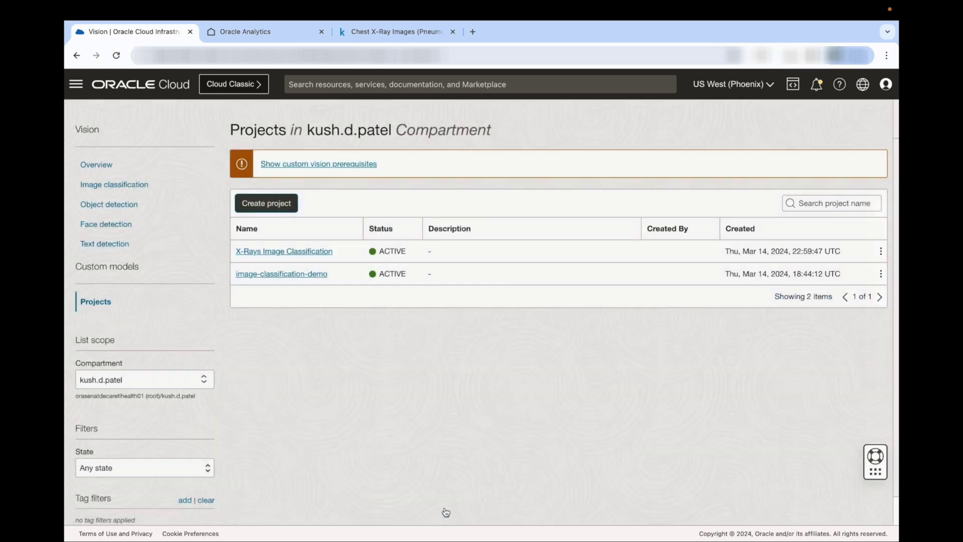
click(274, 255)
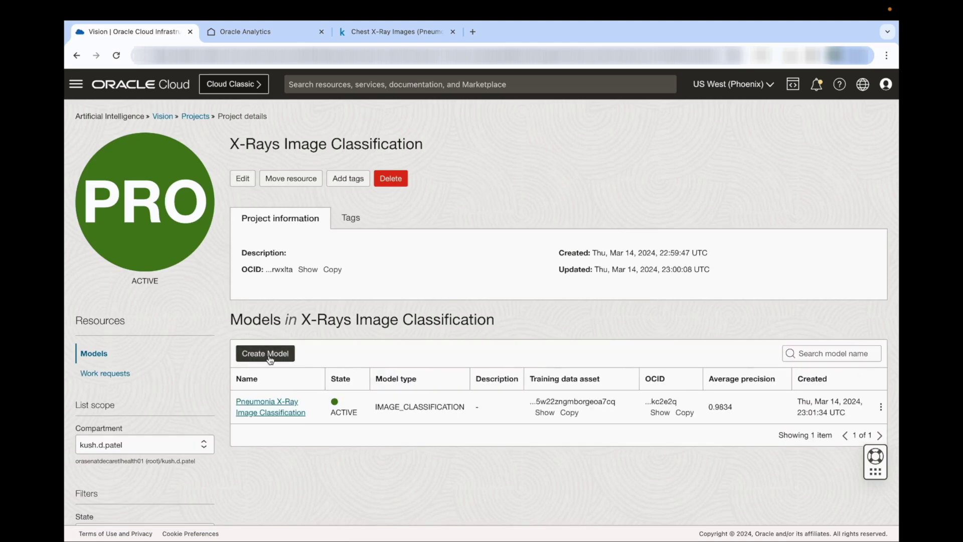
Step: Review the training data options for creating and training a model in the project, and close the form without creating one
click(277, 357)
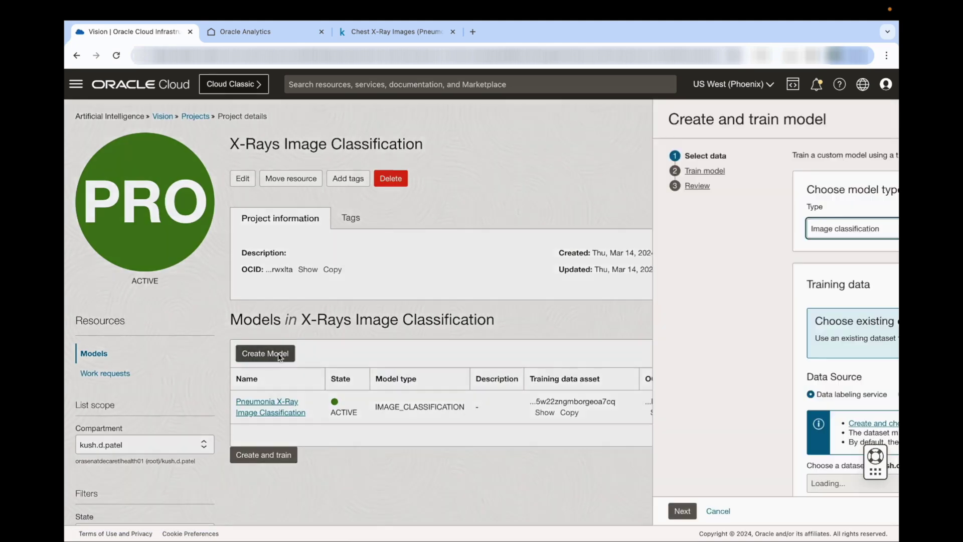
scroll(522, 346, down, 2)
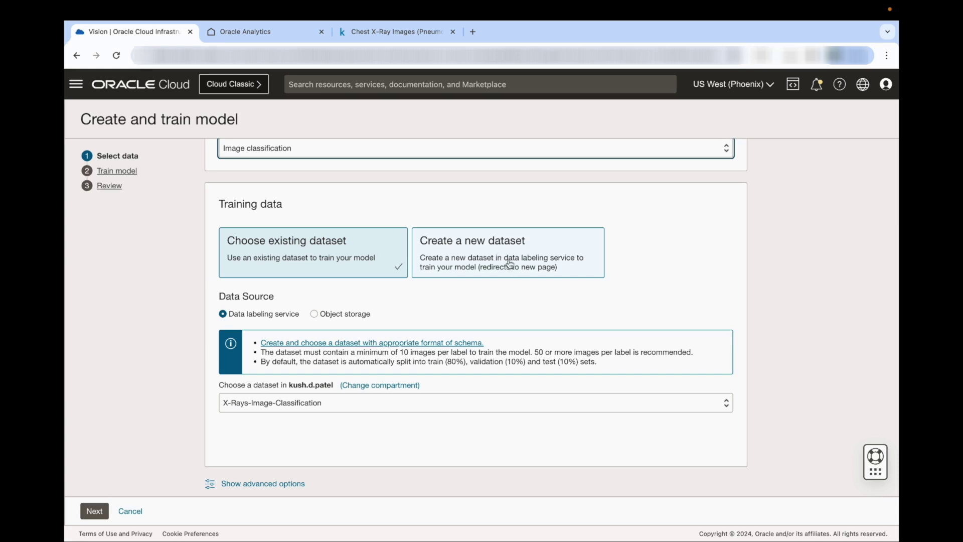
scroll(502, 260, down, 1)
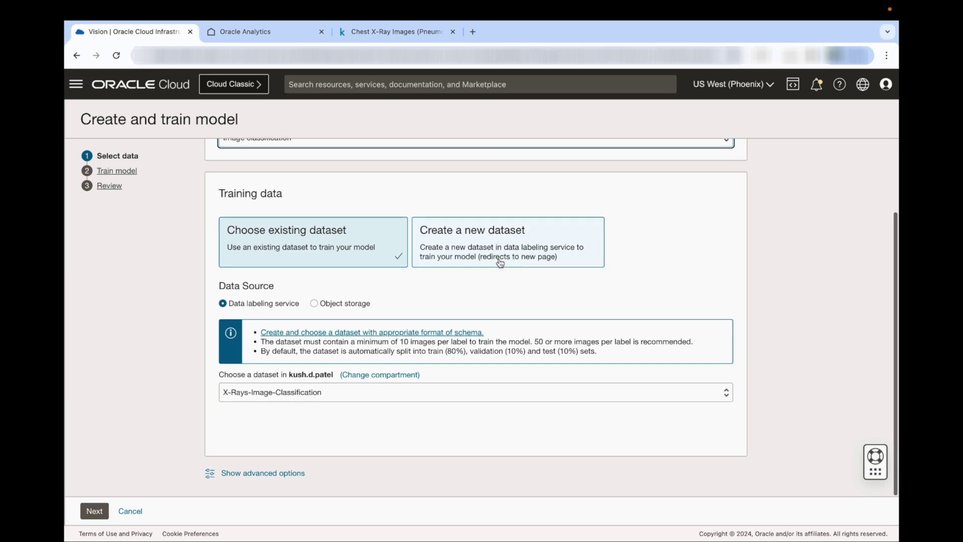
click(130, 511)
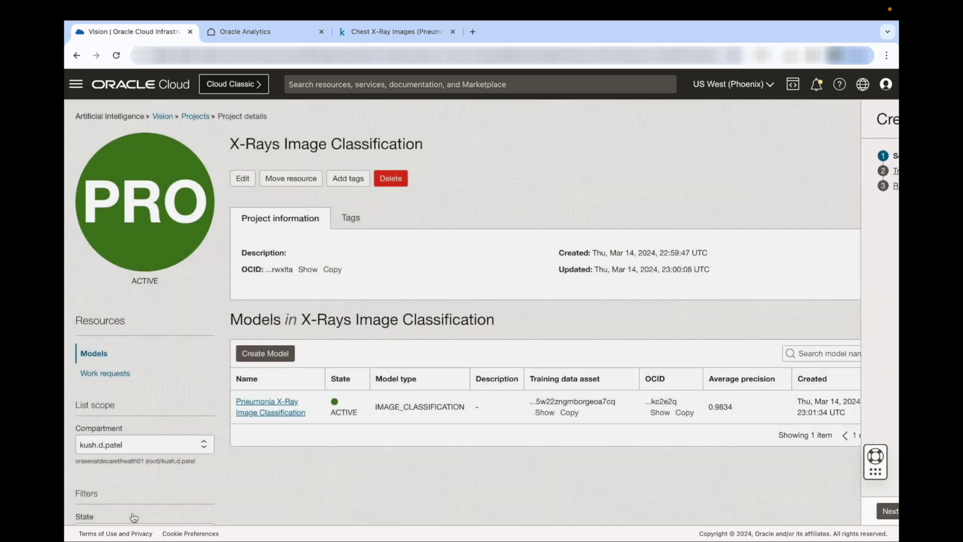
Step: Open the Pneumonia X-Ray Image Classification model and review its training metrics and Analyze section
click(287, 406)
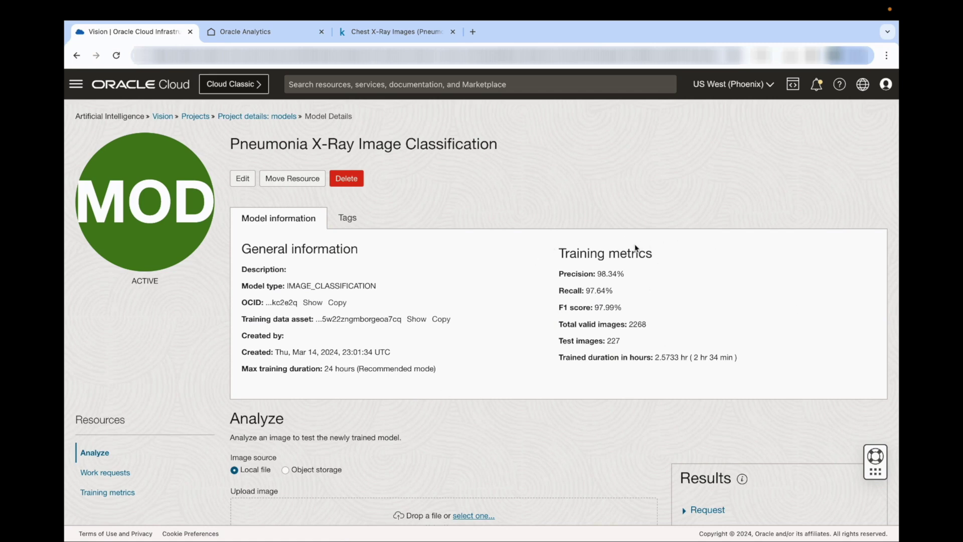
scroll(633, 322, down, 4)
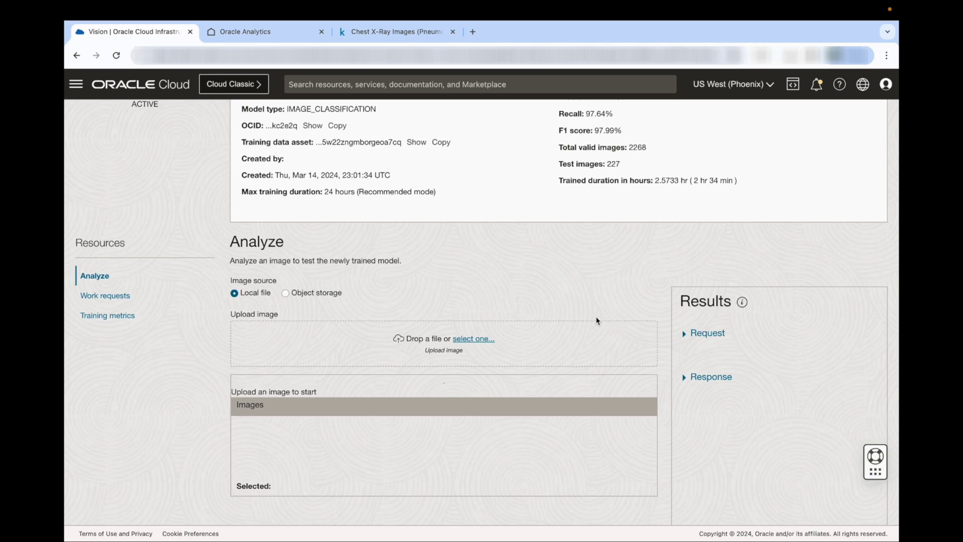
scroll(597, 321, up, 2)
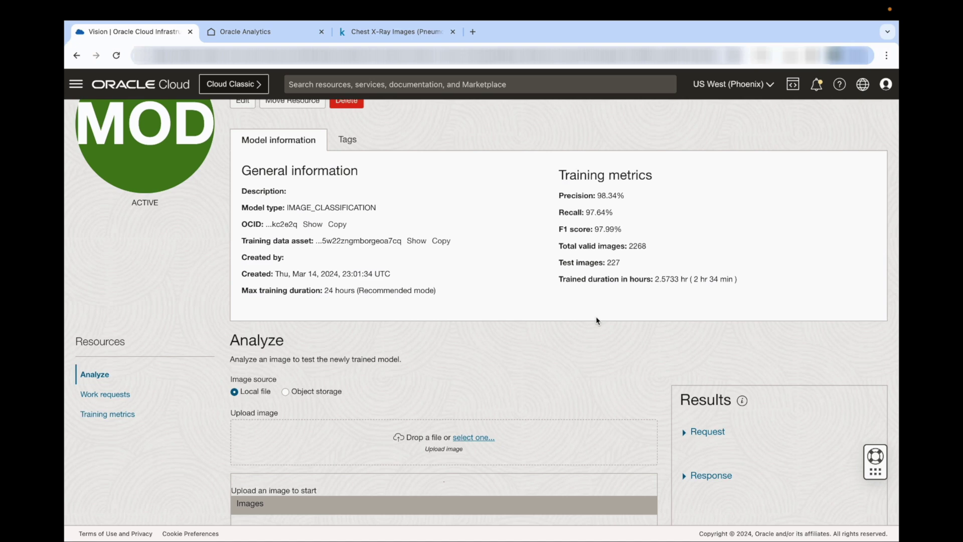
Step: Find the OACAnalytics instance under Analytics Cloud and open its Oracle Analytics home page
click(79, 86)
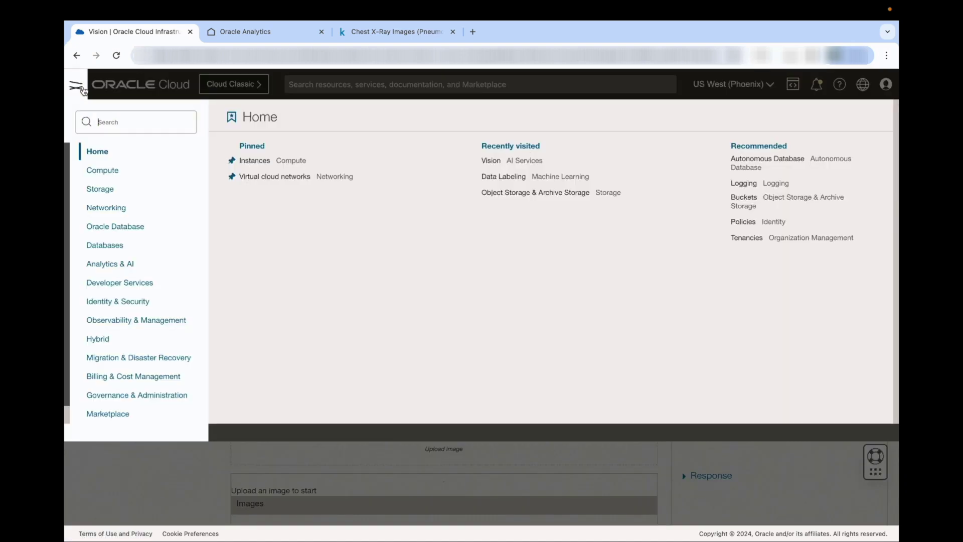
click(168, 271)
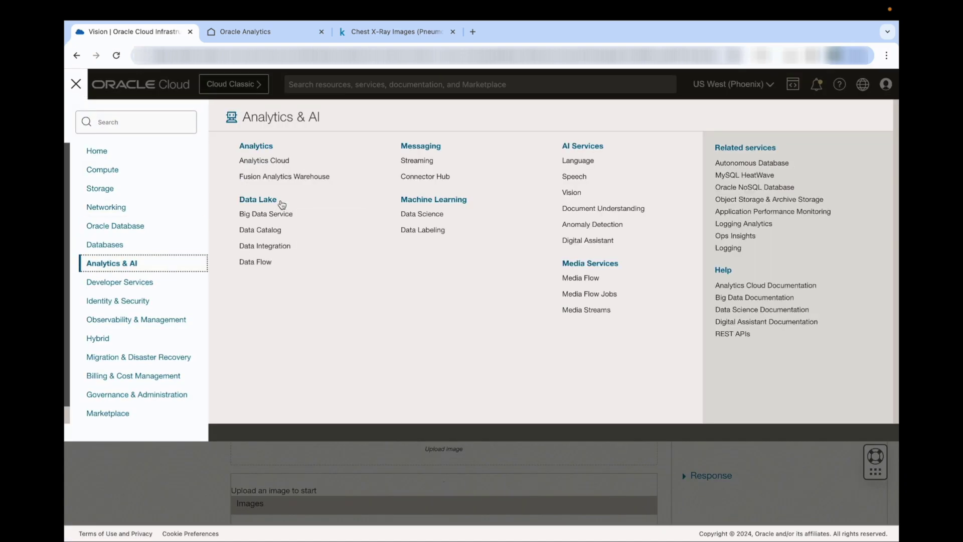
click(259, 162)
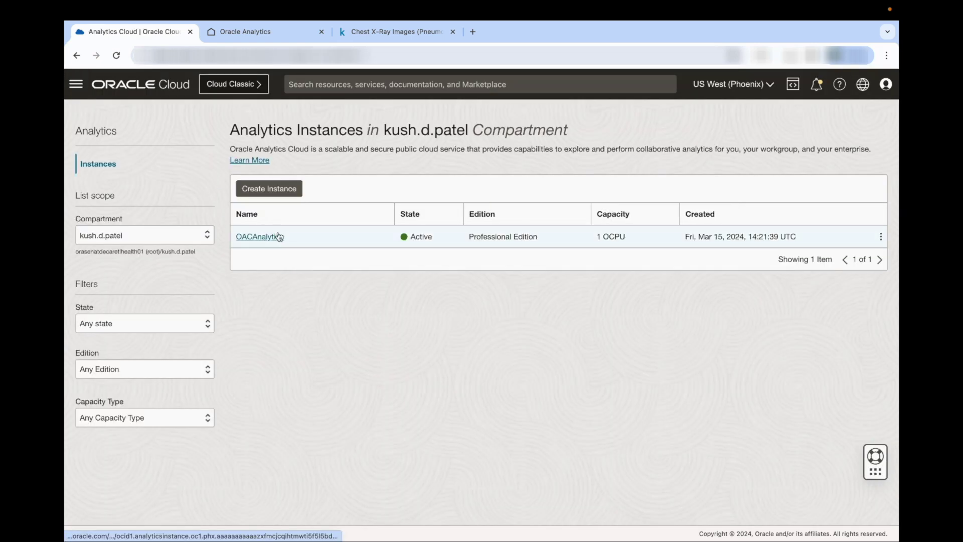
click(275, 237)
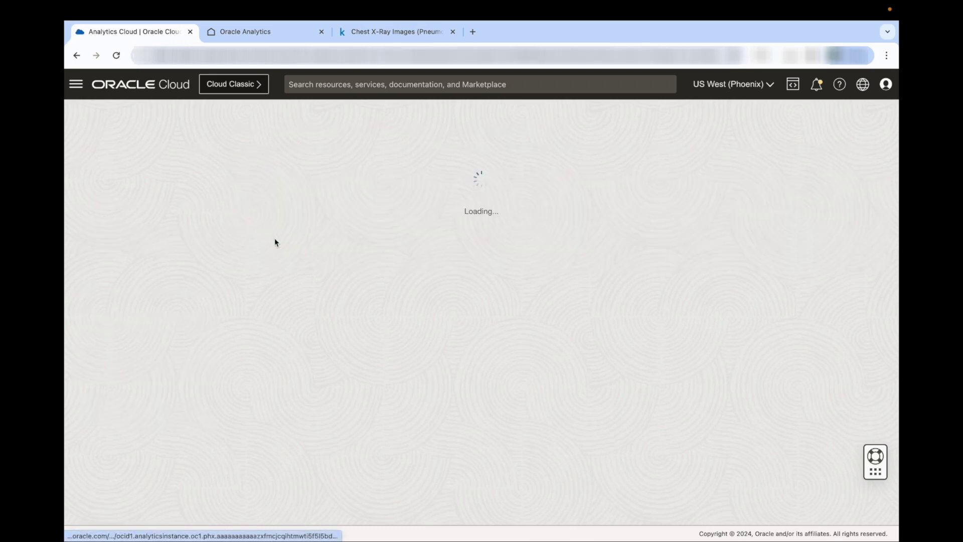
click(270, 181)
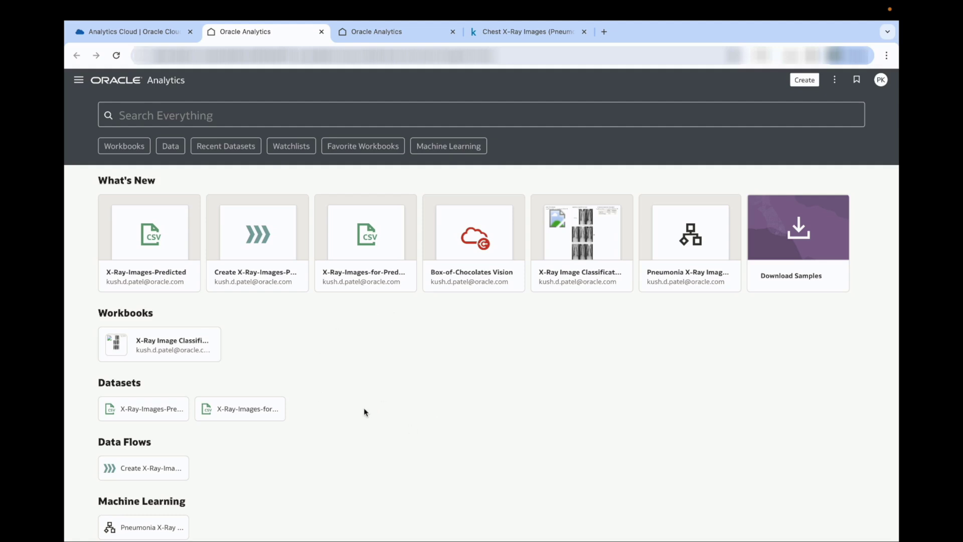
scroll(365, 412, down, 1)
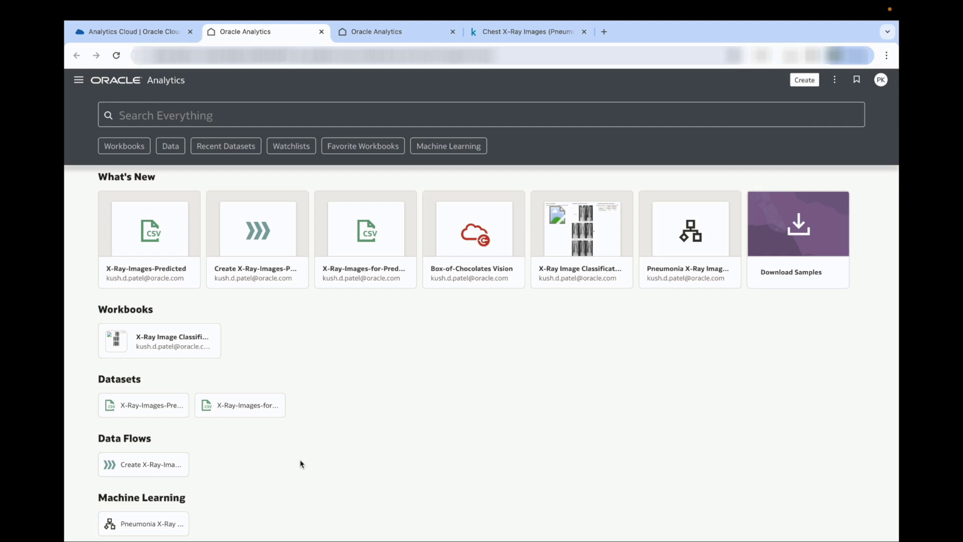
Step: View the OCI Vision models available for registration through the Box-of-Chocolates Vision connection in the personal compartment, and leave without registering one
click(836, 84)
mouse_move(803, 135)
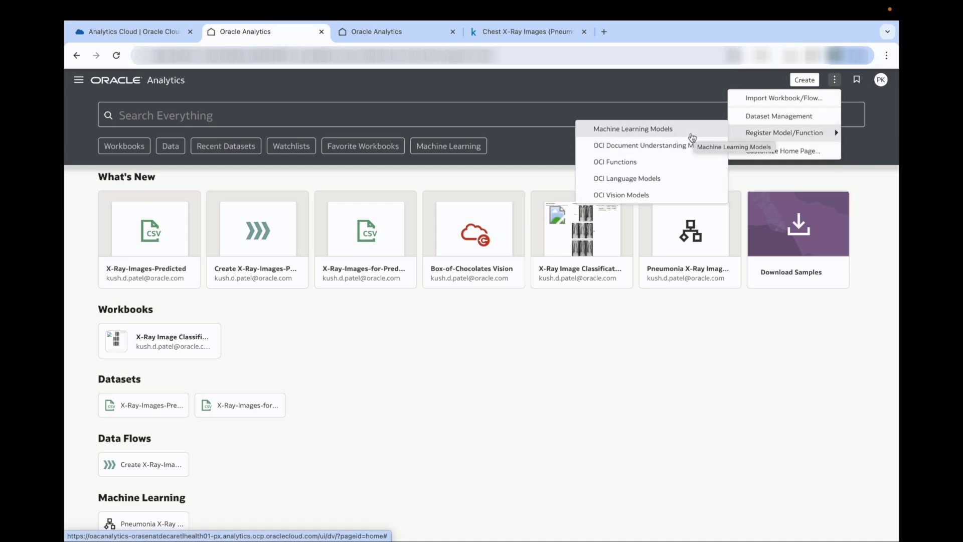
click(681, 195)
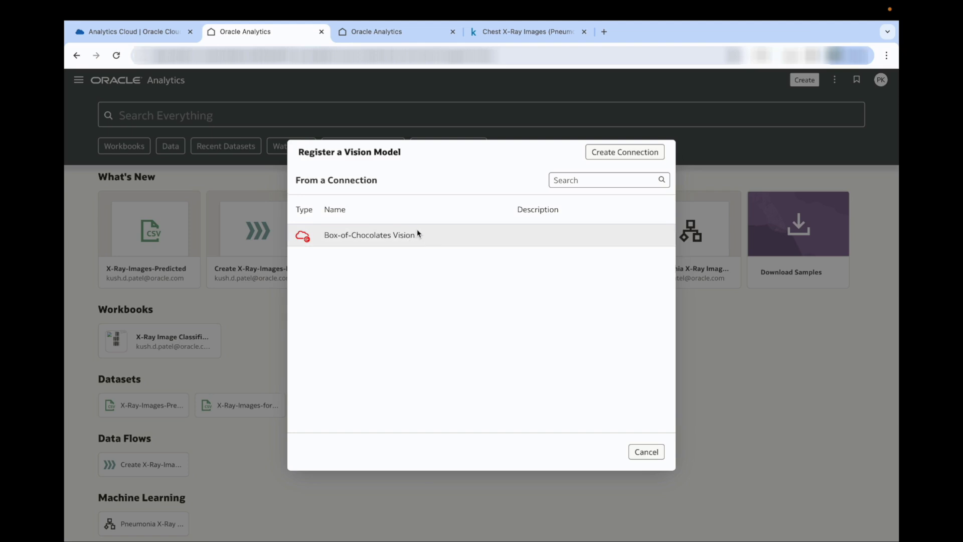
click(448, 238)
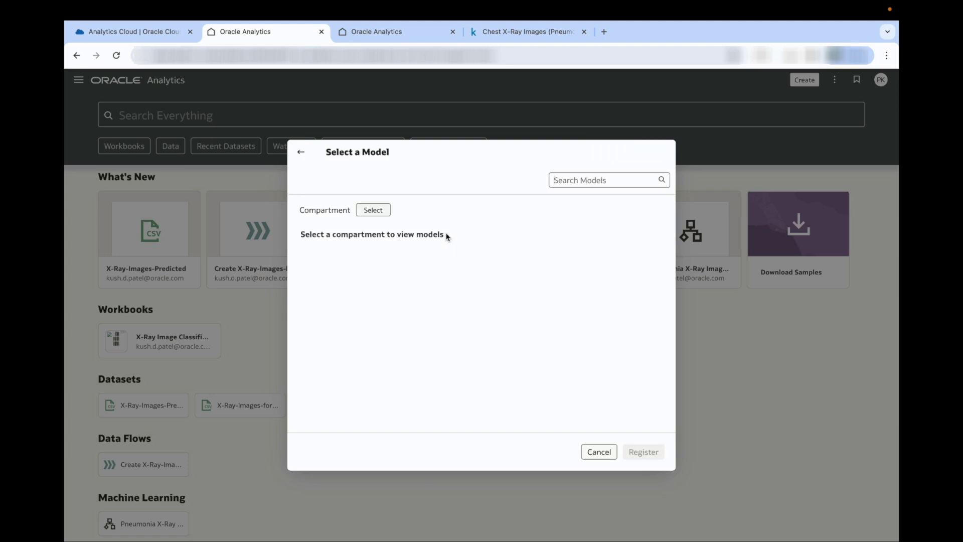
click(381, 213)
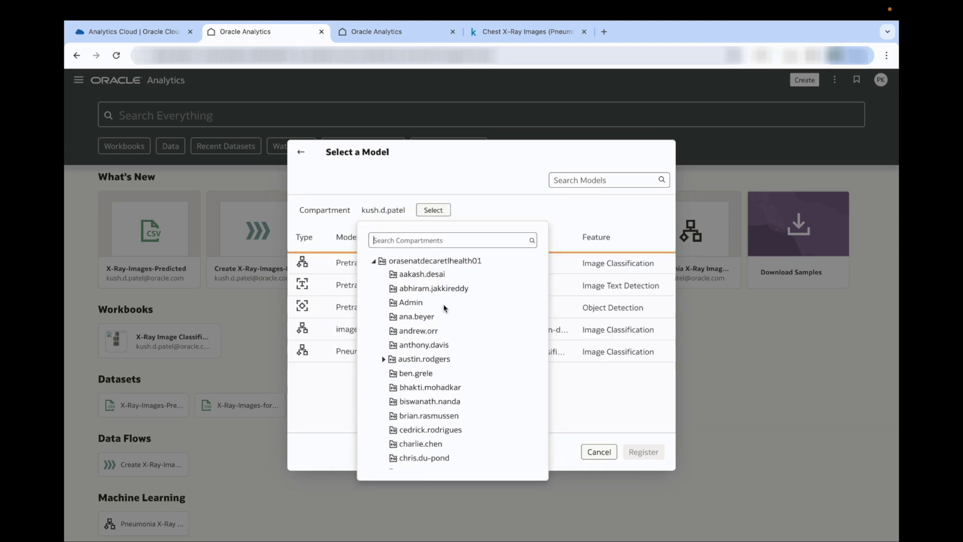
scroll(445, 308, down, 3)
scroll(476, 325, down, 6)
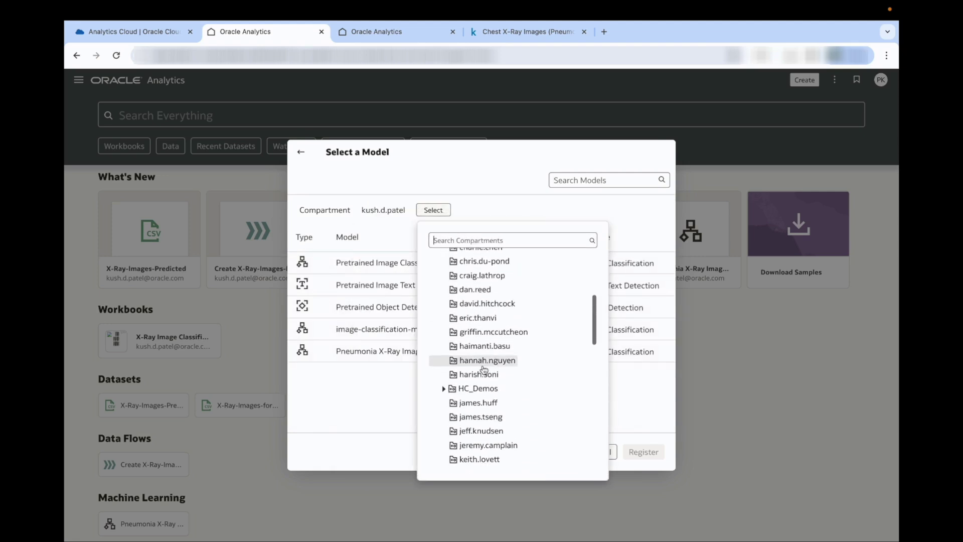
scroll(489, 414, down, 2)
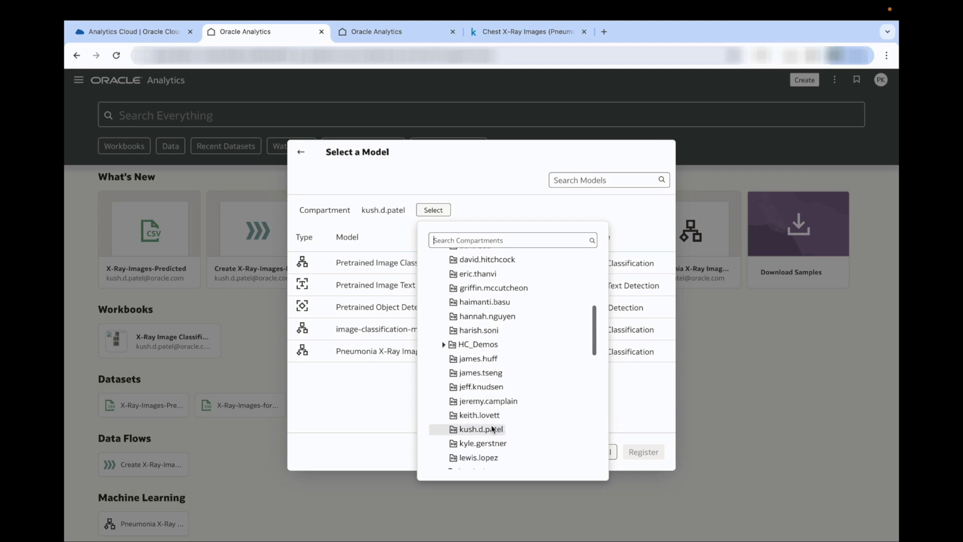
click(495, 429)
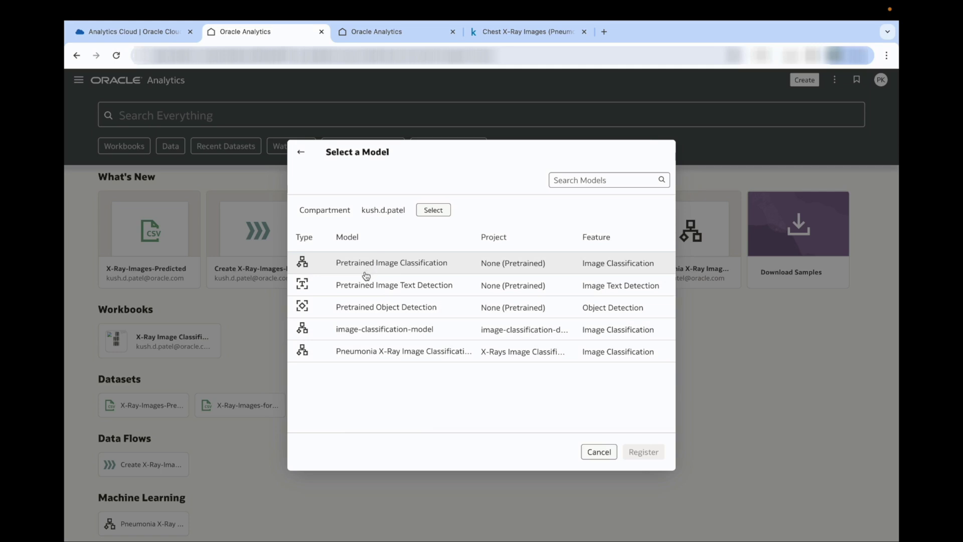
click(606, 452)
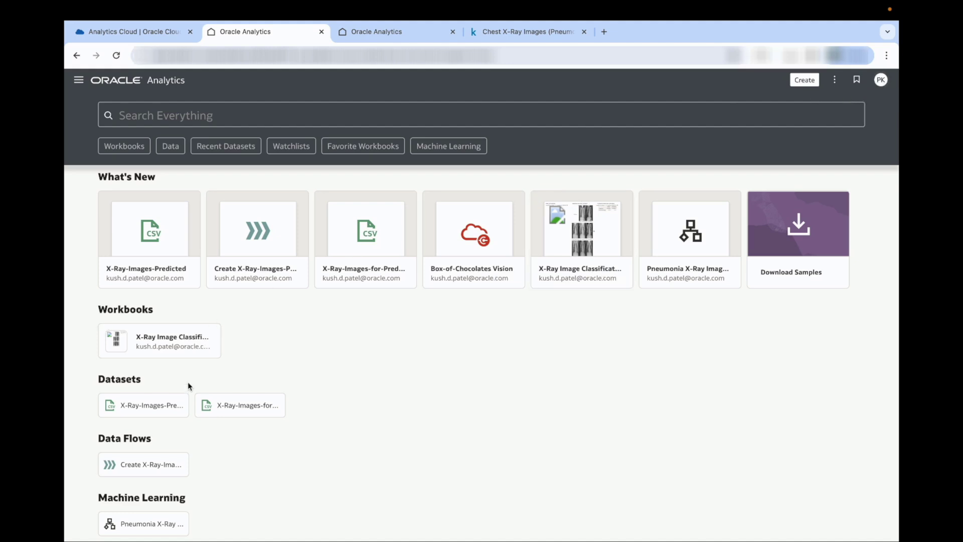
Step: Open the Create X-Ray-Images-Predicted data flow to review its steps, and return to the home page
click(154, 463)
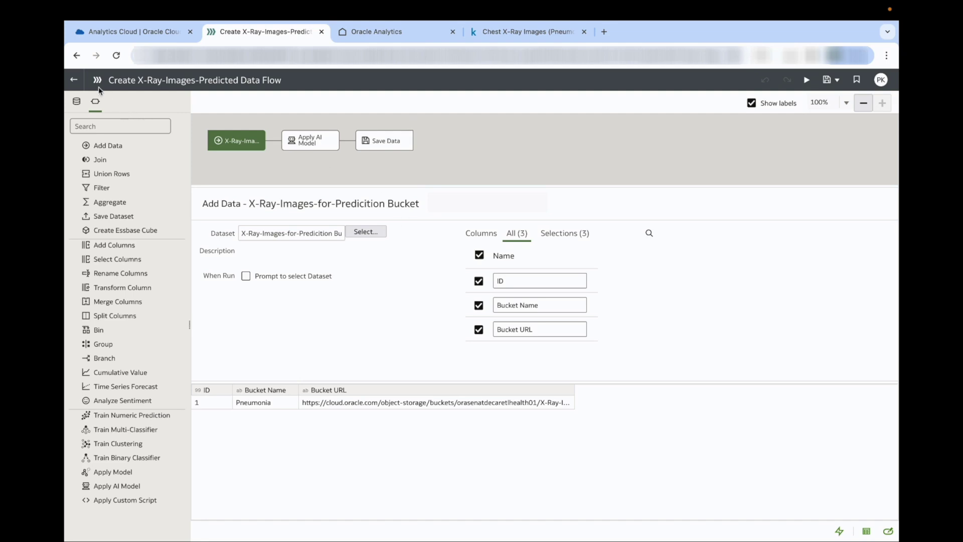
click(73, 82)
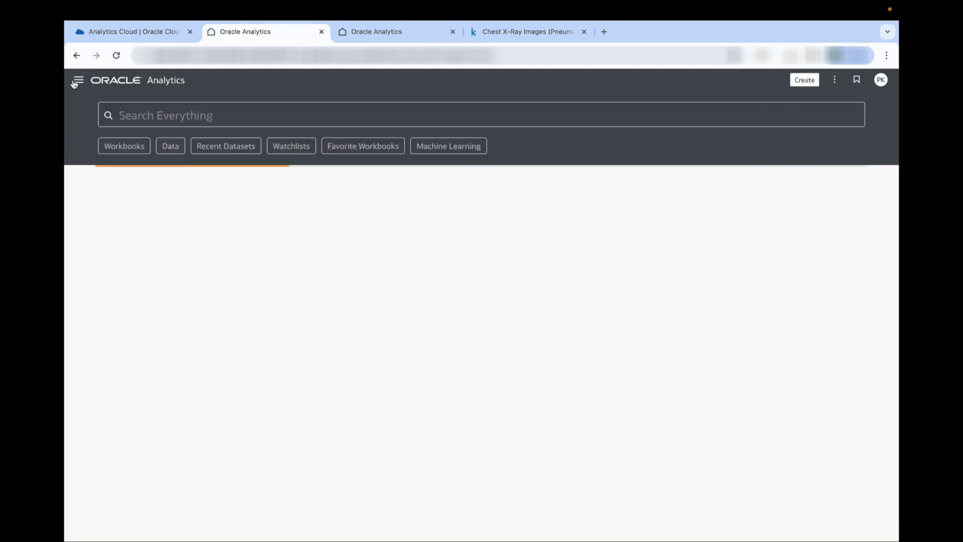
Step: Open the X-Ray Image Classification for Pneumonia workbook for editing and review the available visualization types, including the custom plugins
click(176, 343)
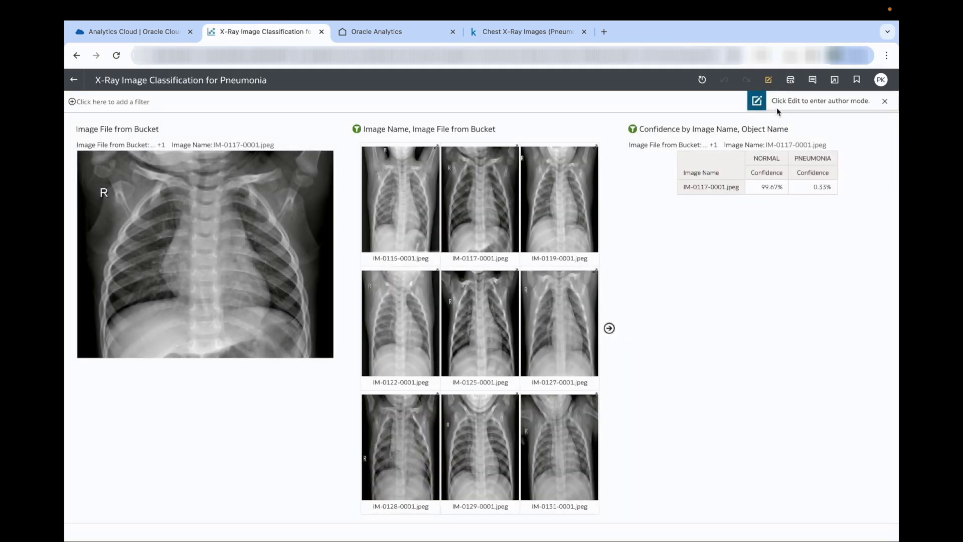
click(769, 82)
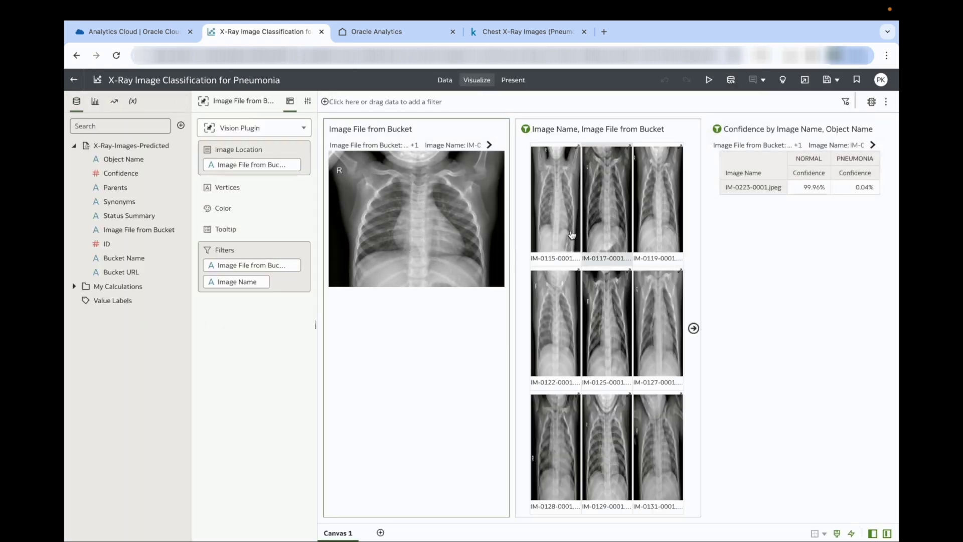
click(95, 104)
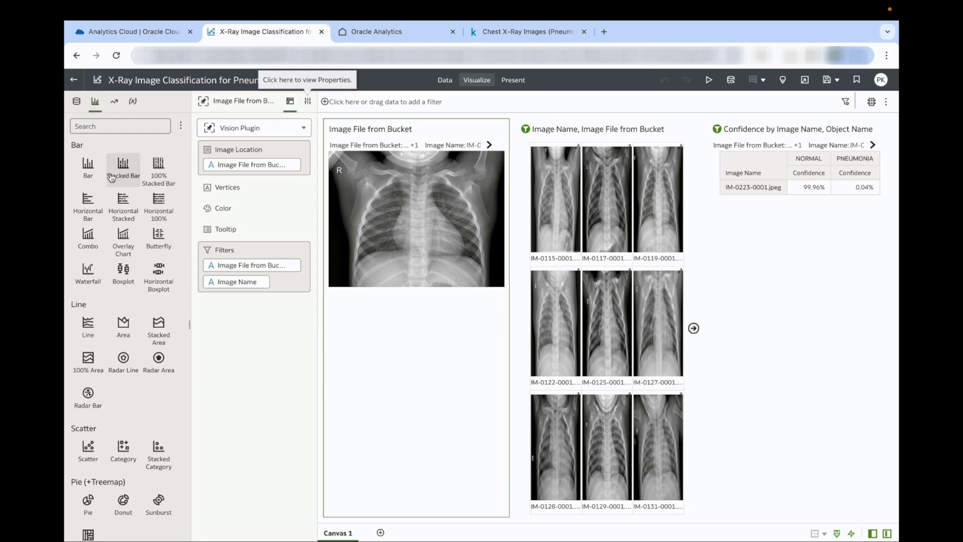
scroll(120, 166, down, 3)
scroll(124, 388, down, 6)
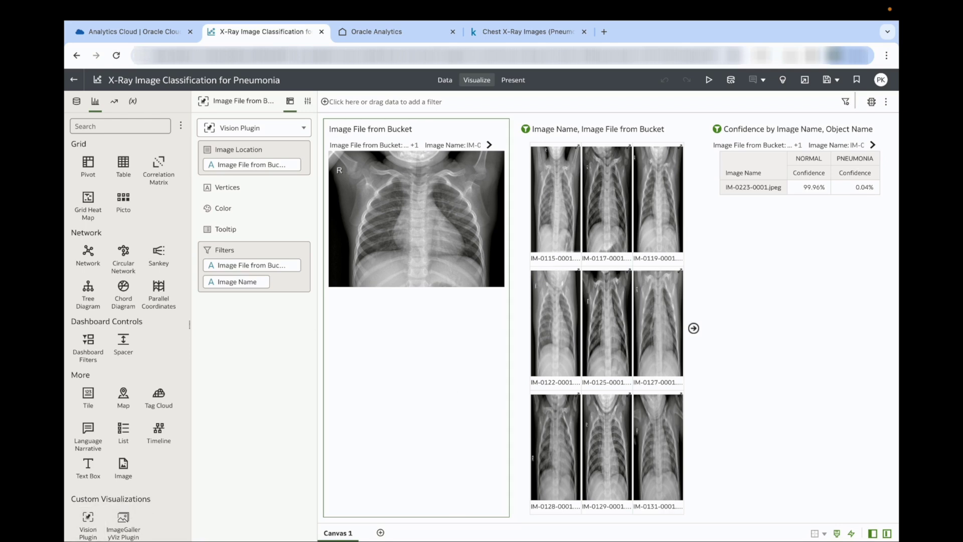
click(76, 100)
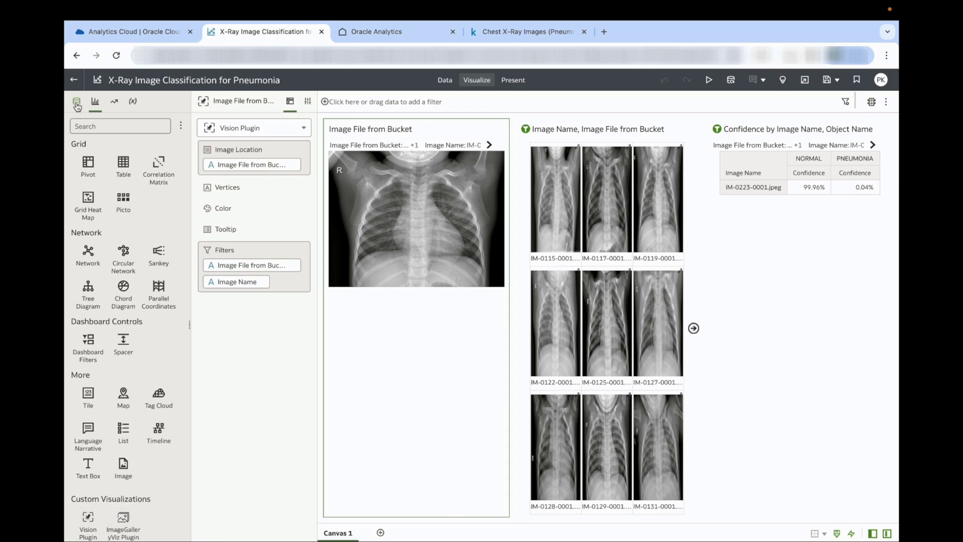